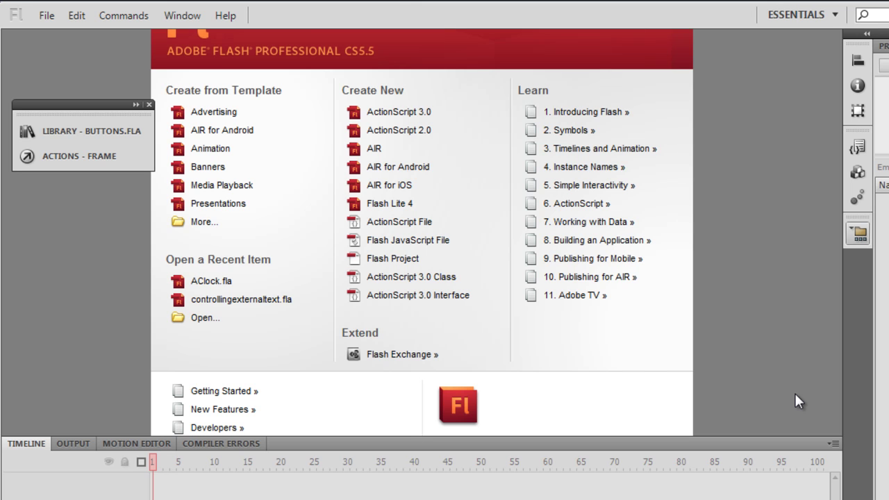
Step: Create a new ActionScript 3.0 document from the Start page
click(423, 114)
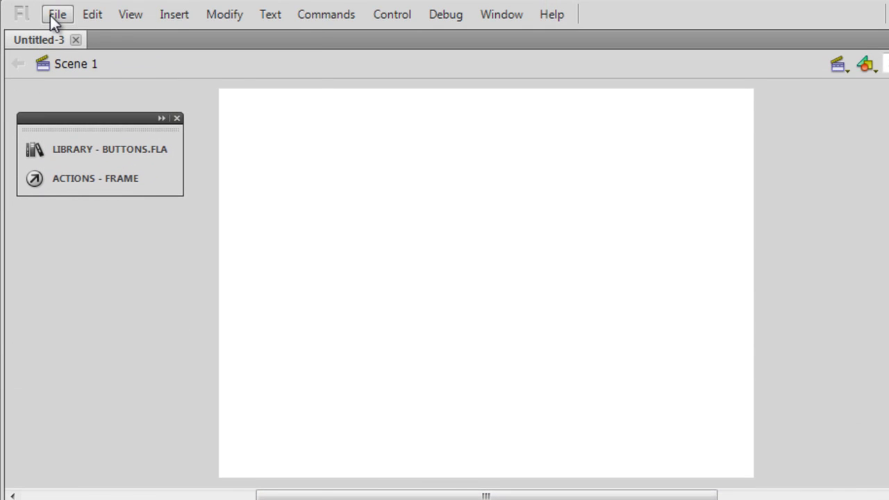
Step: Import nature1 to the stage and accept importing the whole nature1–nature3 sequence
click(52, 14)
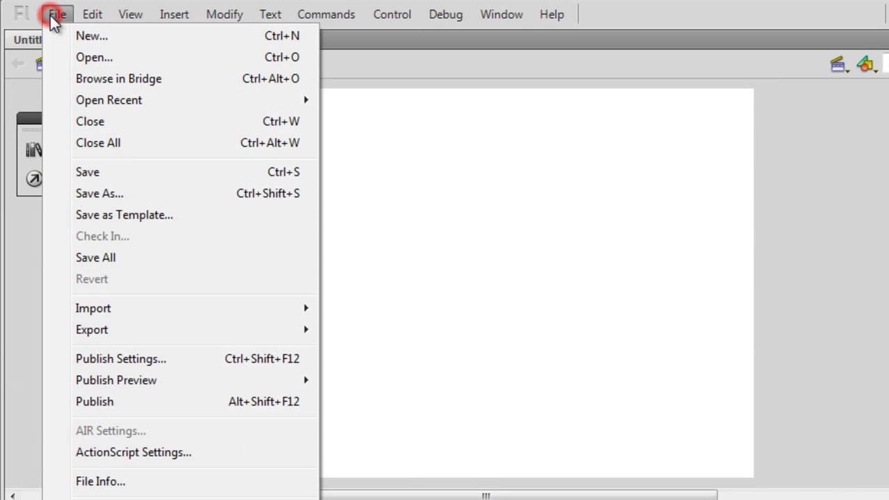
click(138, 308)
click(356, 309)
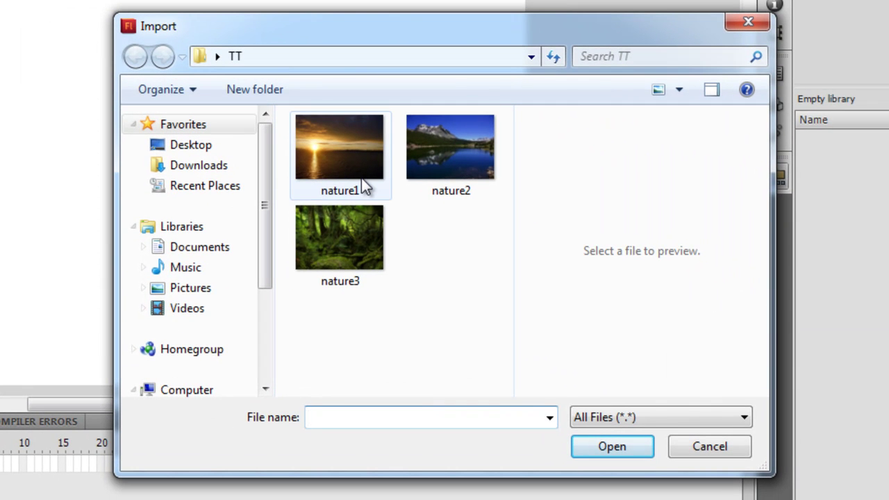
click(336, 147)
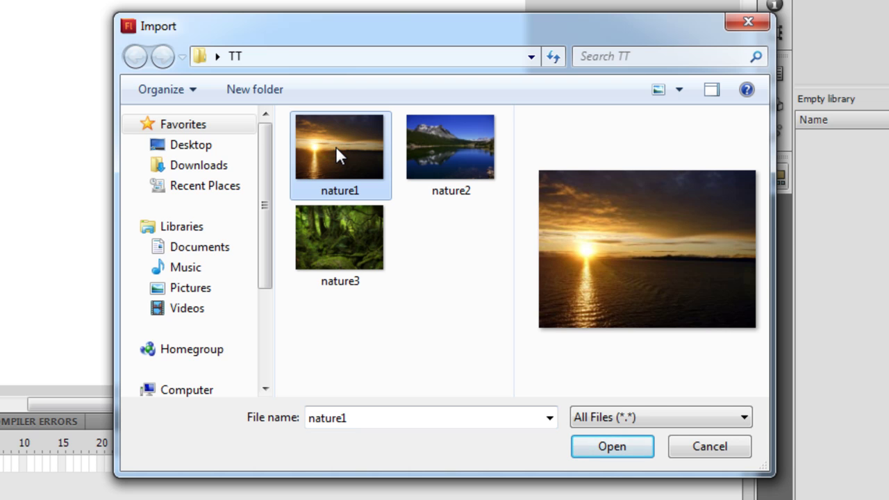
click(602, 445)
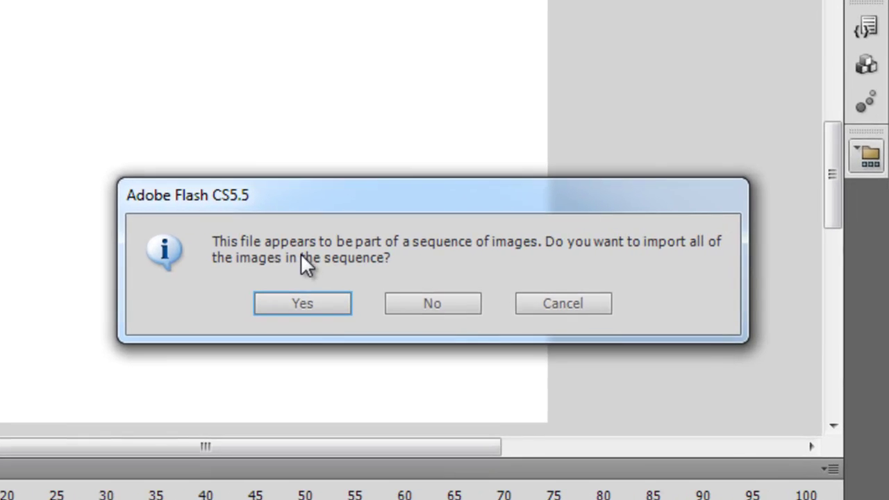
drag(349, 193, 209, 93)
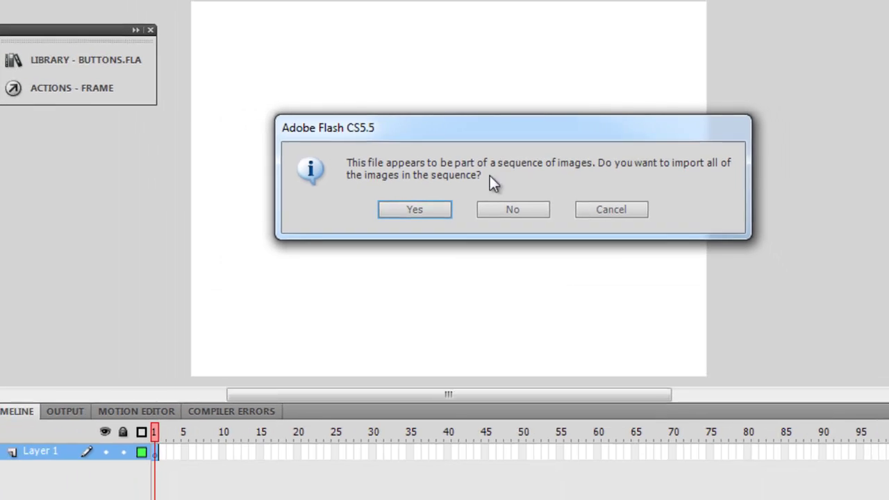
click(444, 205)
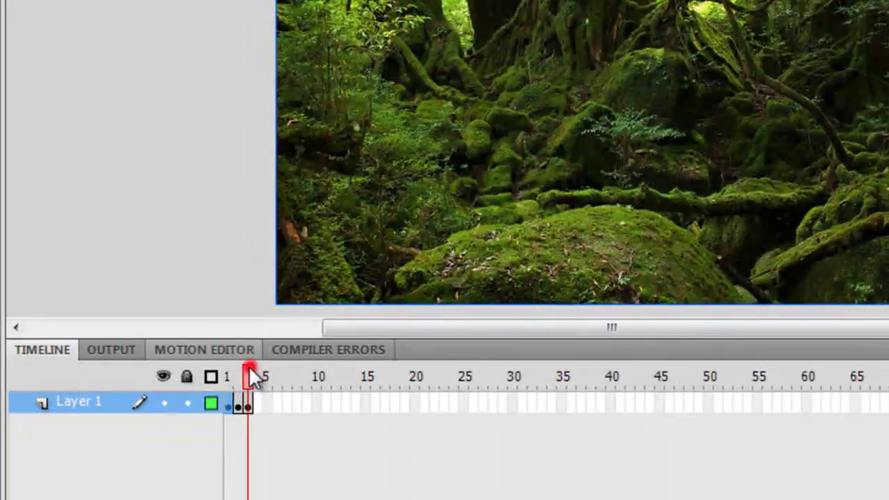
Step: Scrub through frames 1–3 to preview the photos, ending on frame 1's sunset
drag(222, 397, 227, 377)
mouse_move(79, 444)
mouse_down()
mouse_move(99, 441)
mouse_move(79, 442)
mouse_up()
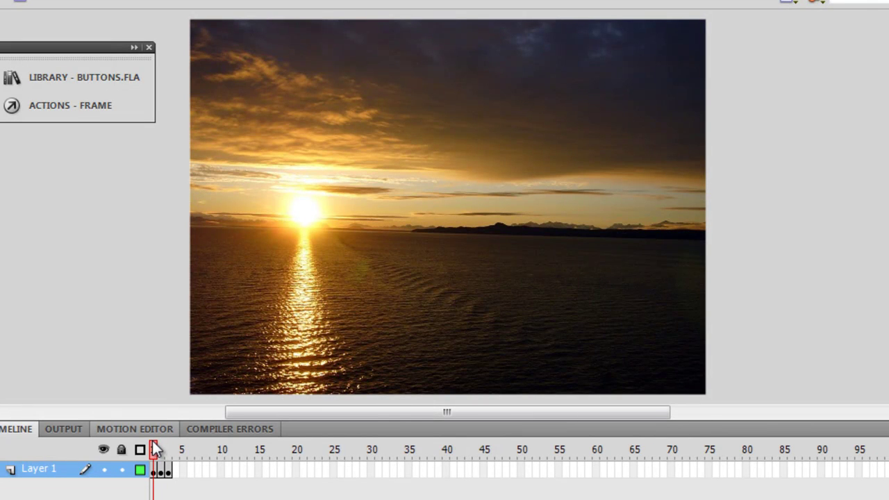
mouse_move(152, 440)
mouse_down()
mouse_move(175, 437)
mouse_move(137, 440)
mouse_up()
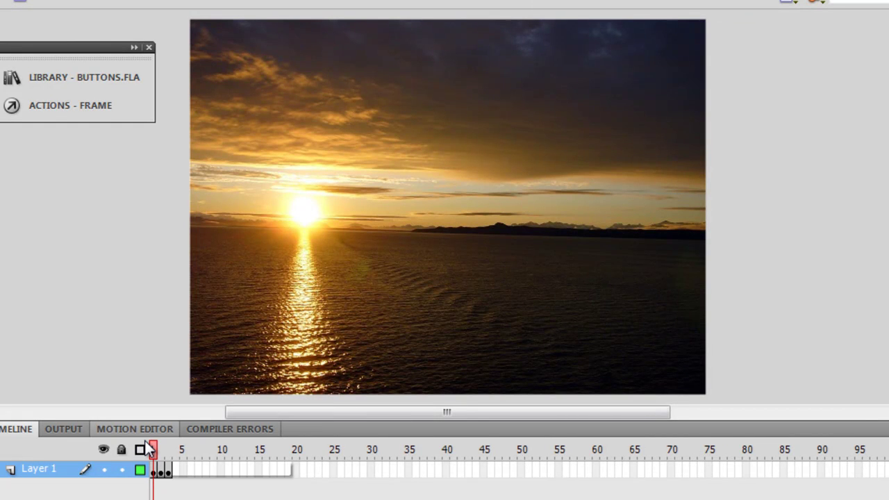
Step: Convert the sunset, lake and forest photos on frames 1–3 into movie clips Symbol 1–3
right_click(391, 182)
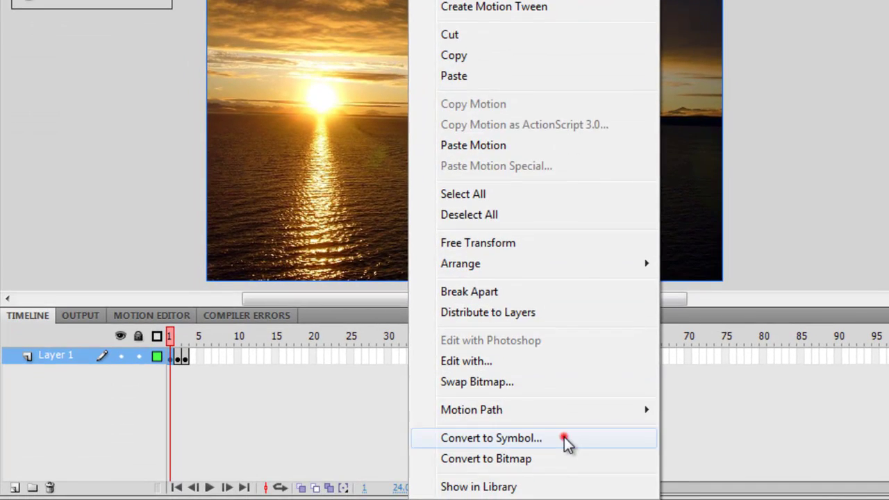
click(564, 438)
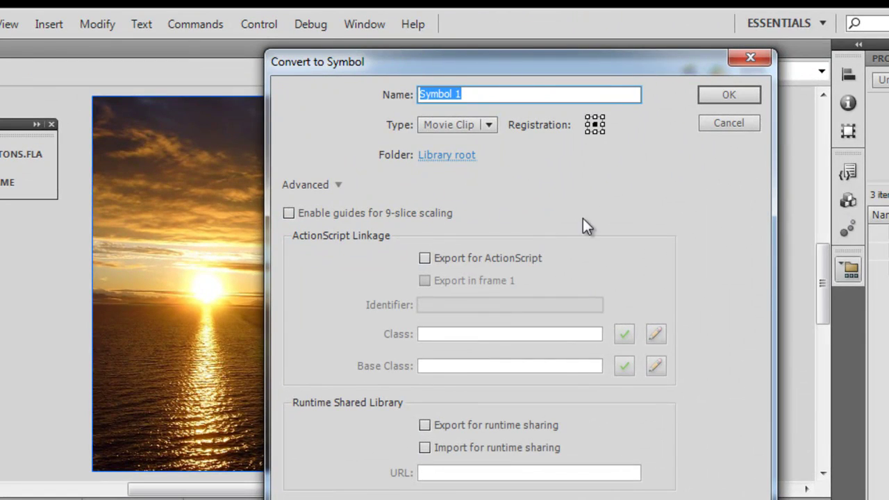
click(722, 97)
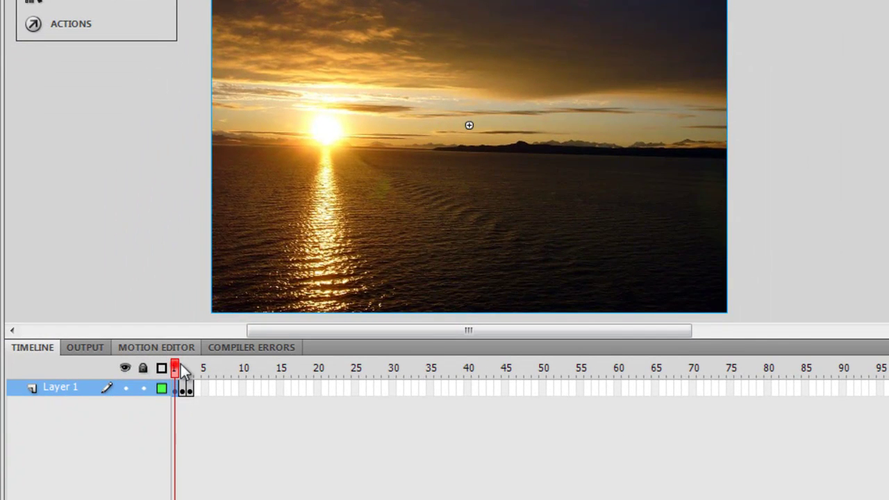
click(182, 366)
right_click(361, 134)
click(448, 470)
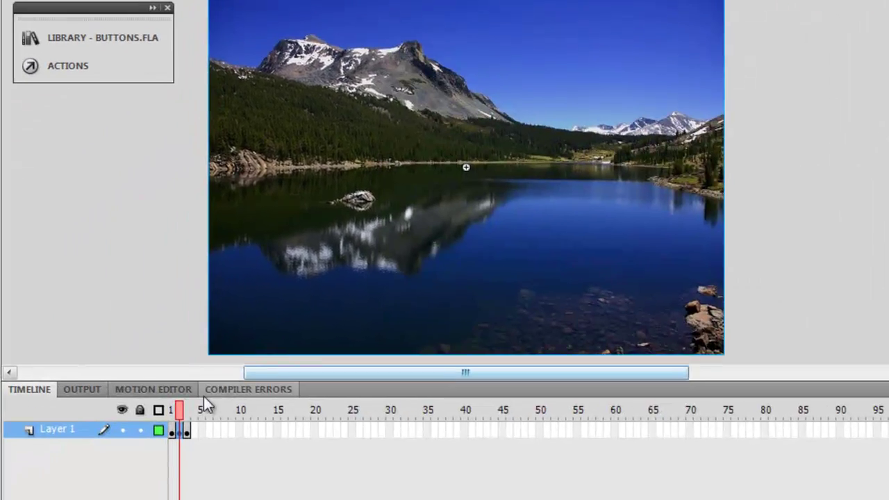
click(82, 499)
right_click(252, 190)
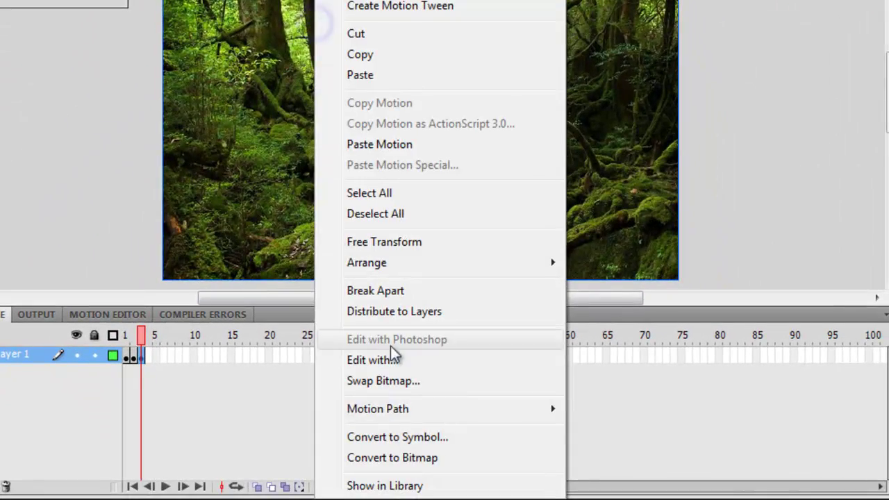
click(415, 441)
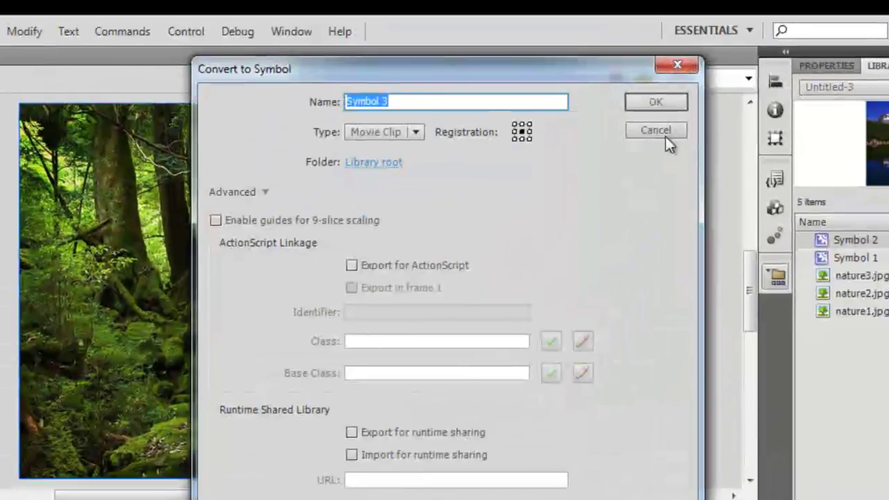
click(675, 103)
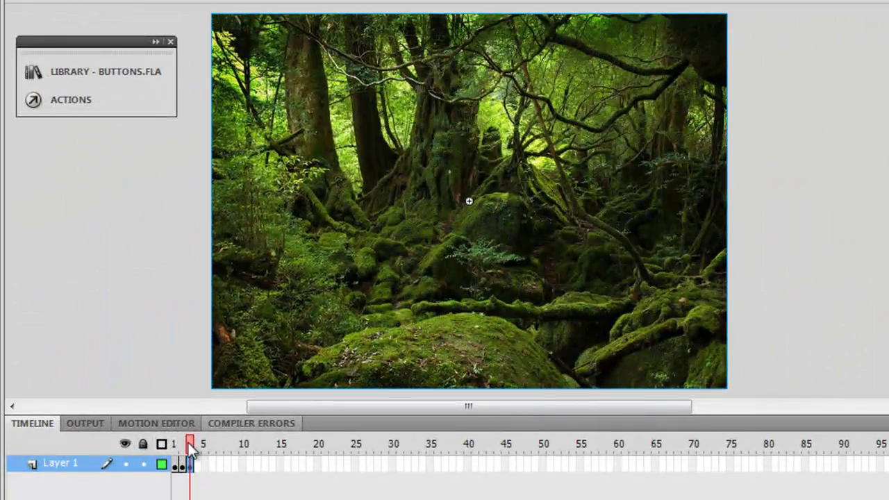
click(175, 464)
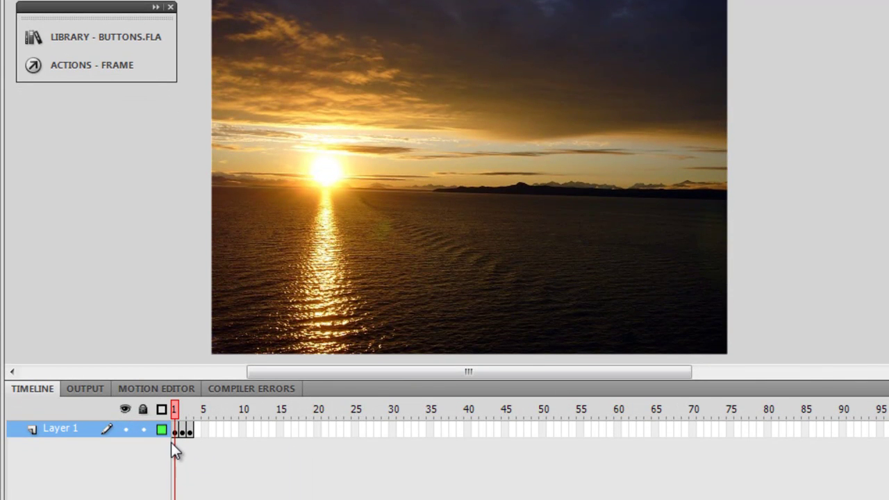
Step: Inside Symbol 1, add a motion tween to the sunset image, accepting its symbol conversion
double_click(509, 112)
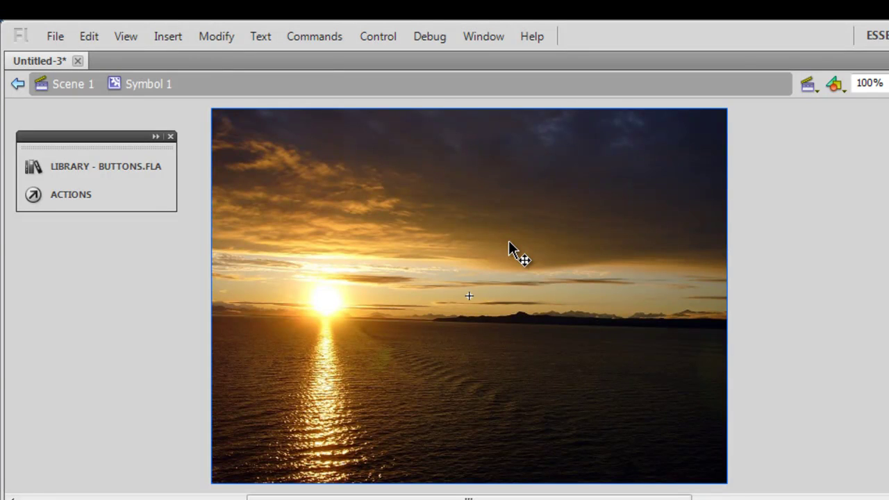
right_click(369, 316)
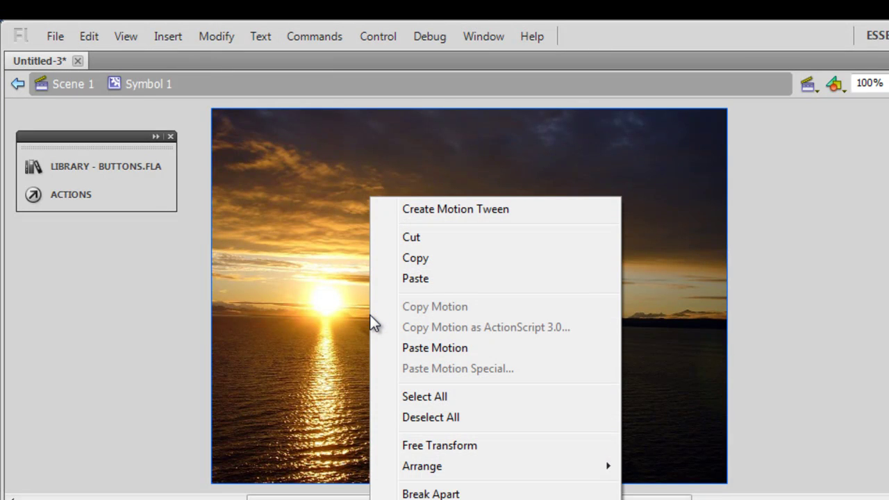
click(458, 211)
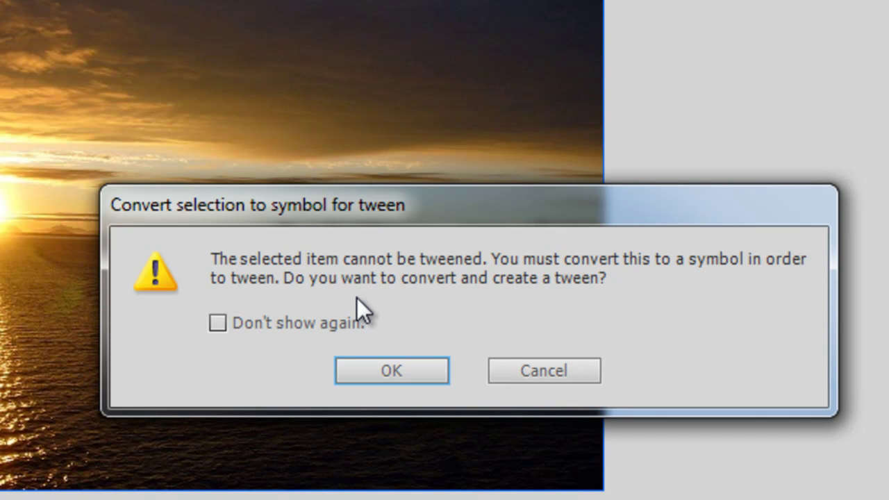
click(391, 368)
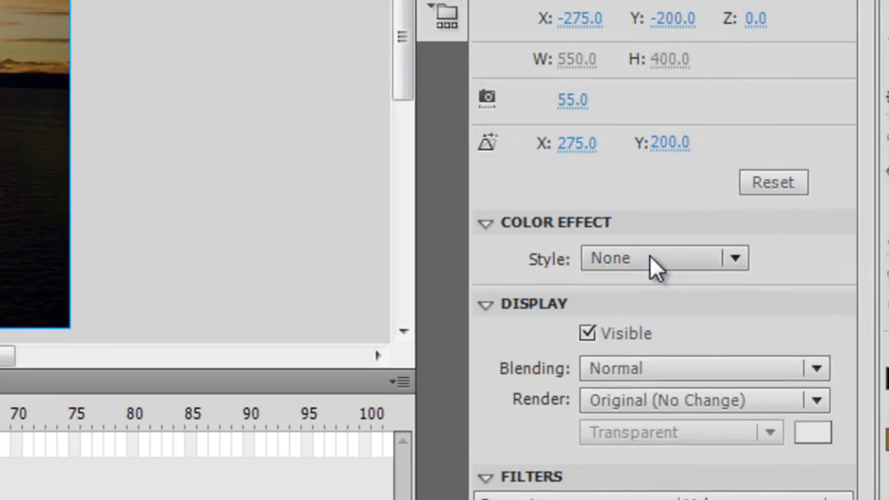
Step: Set the sunset's Alpha color effect to 40% at frame 1 and preview the fade to frame 24
click(610, 258)
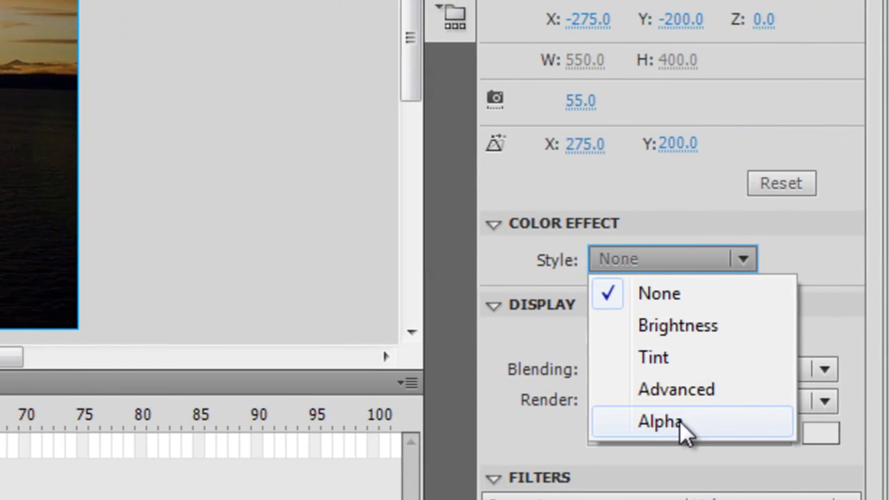
click(633, 421)
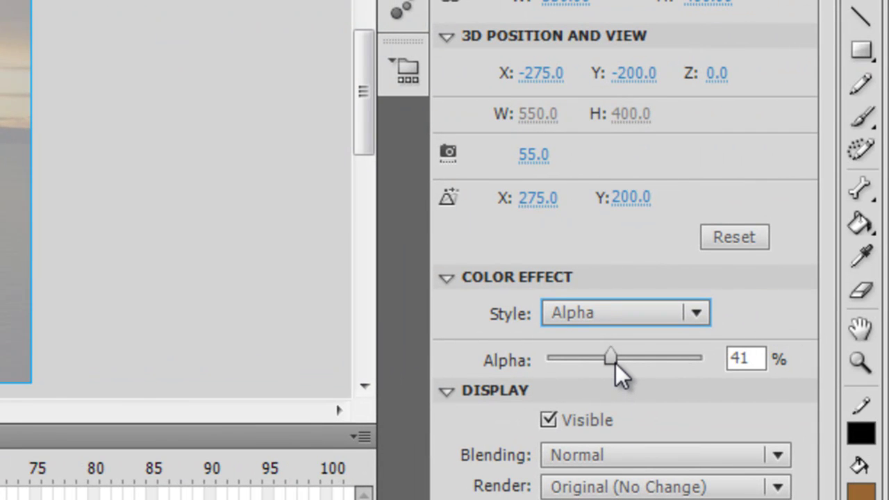
drag(614, 358, 726, 357)
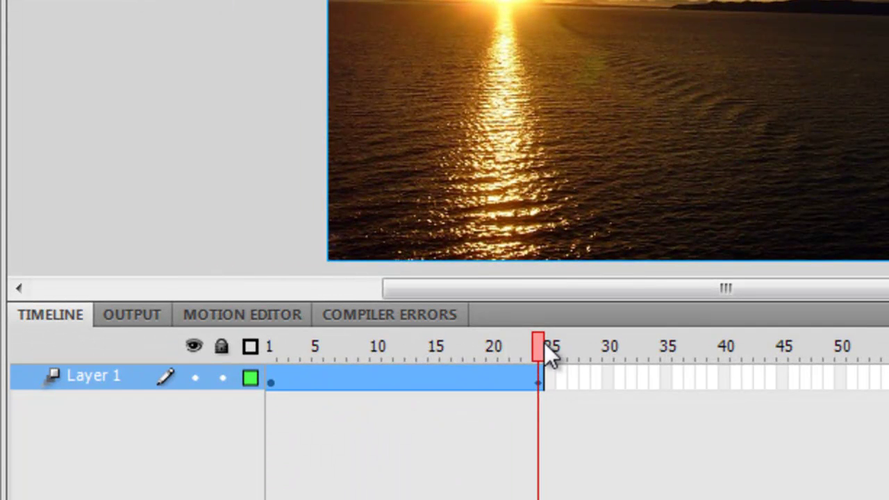
drag(544, 342, 267, 345)
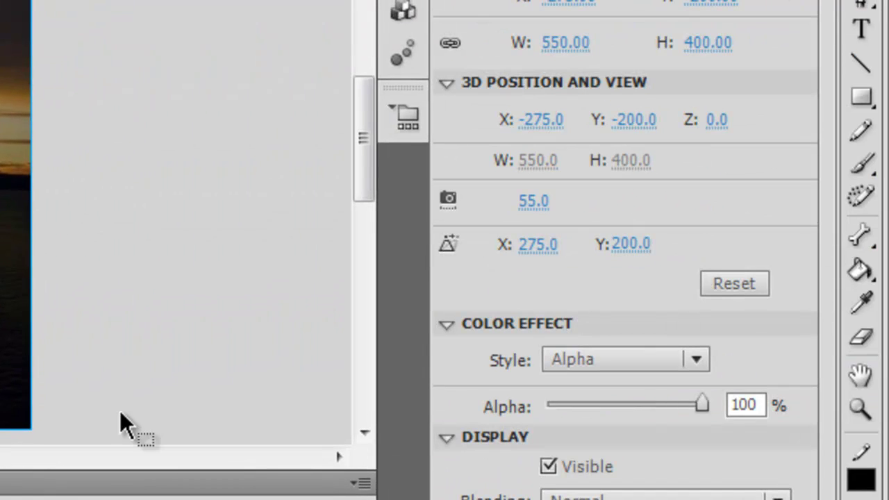
double_click(753, 404)
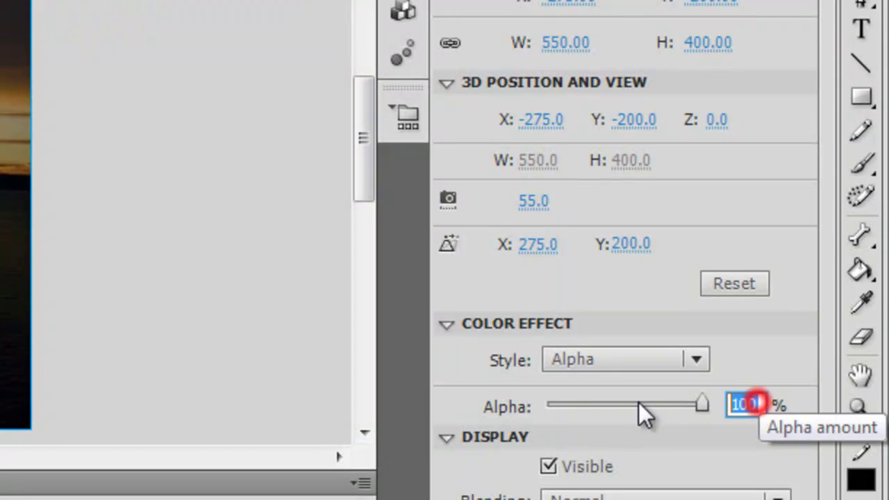
text(40)
key(Return)
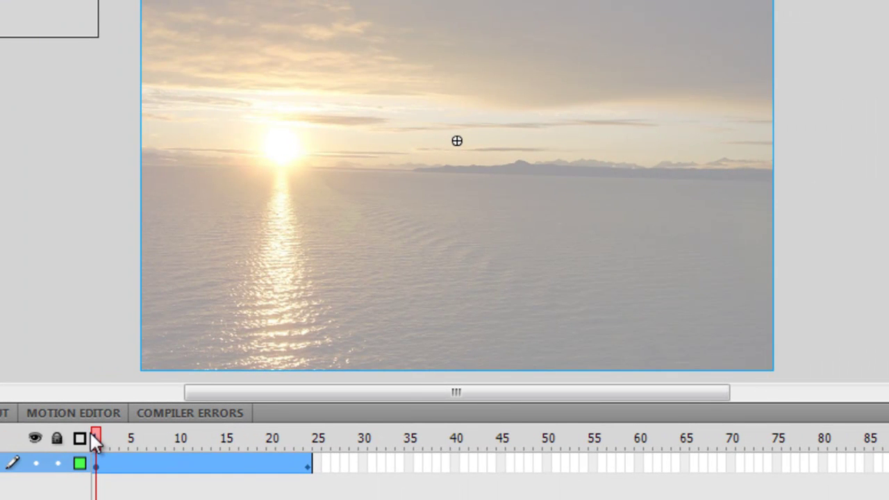
drag(95, 436, 361, 395)
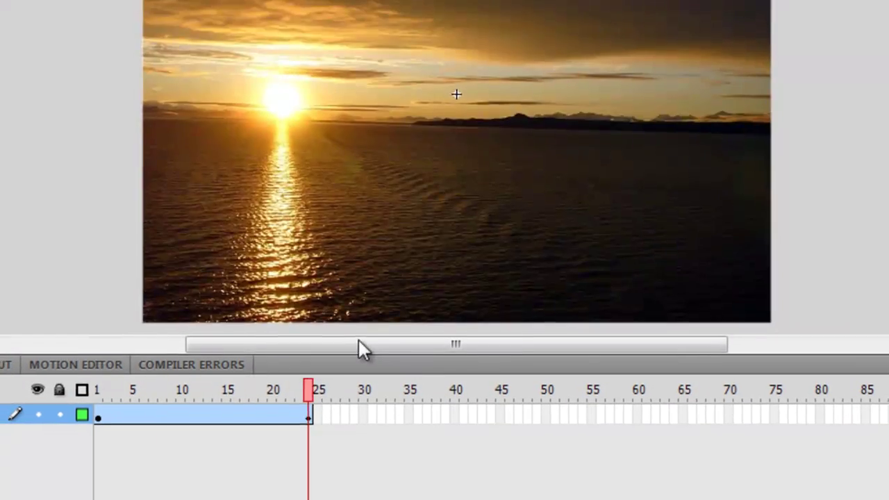
drag(358, 339, 85, 343)
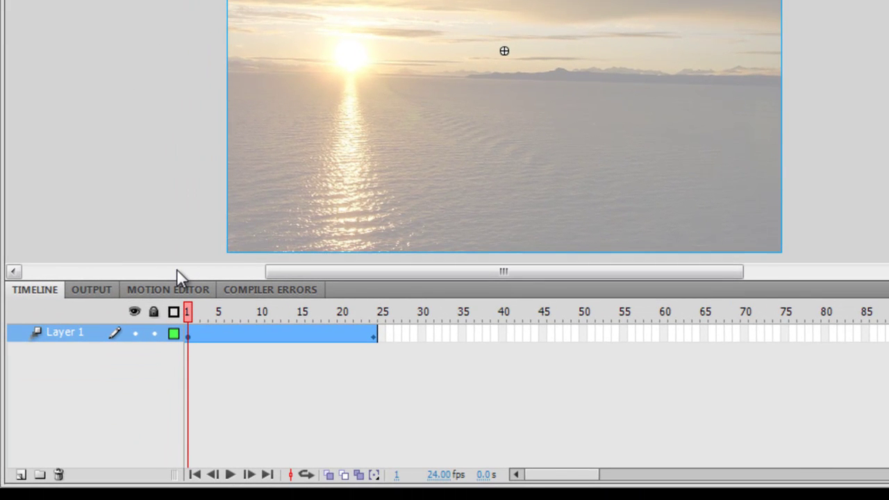
Step: Add Layer 2, insert a blank keyframe at frame 24, and open its Actions script
click(21, 474)
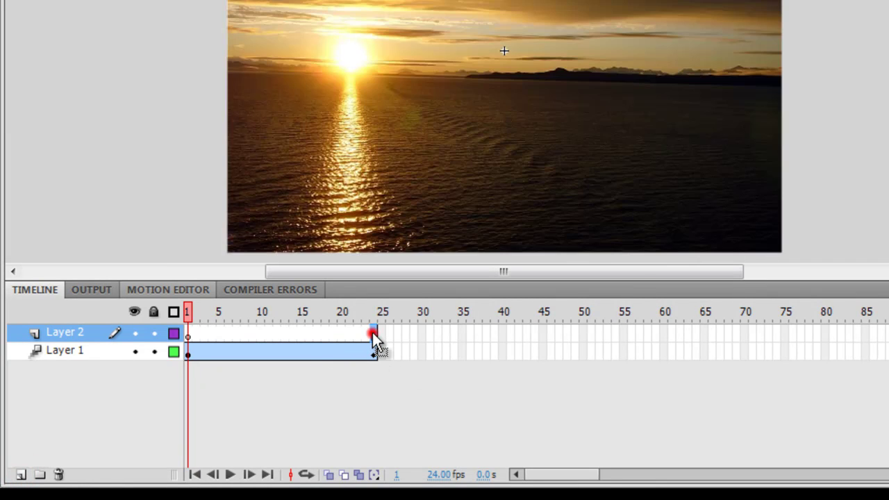
click(372, 333)
right_click(372, 332)
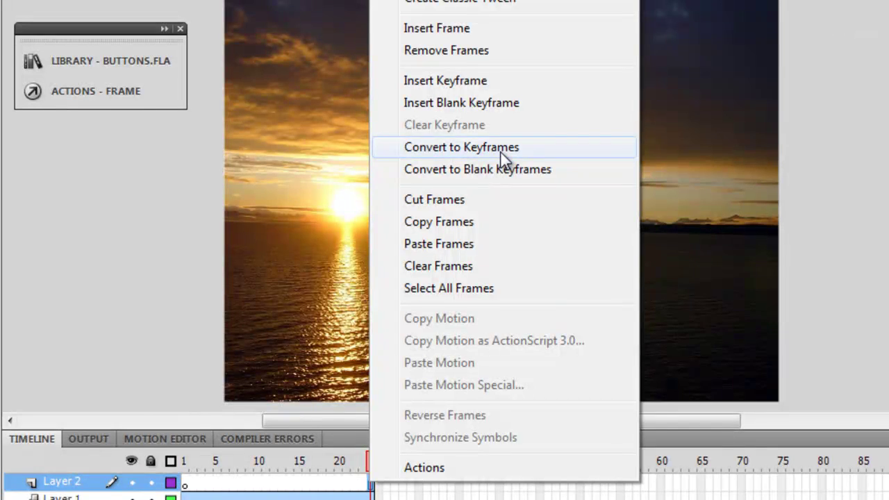
click(507, 104)
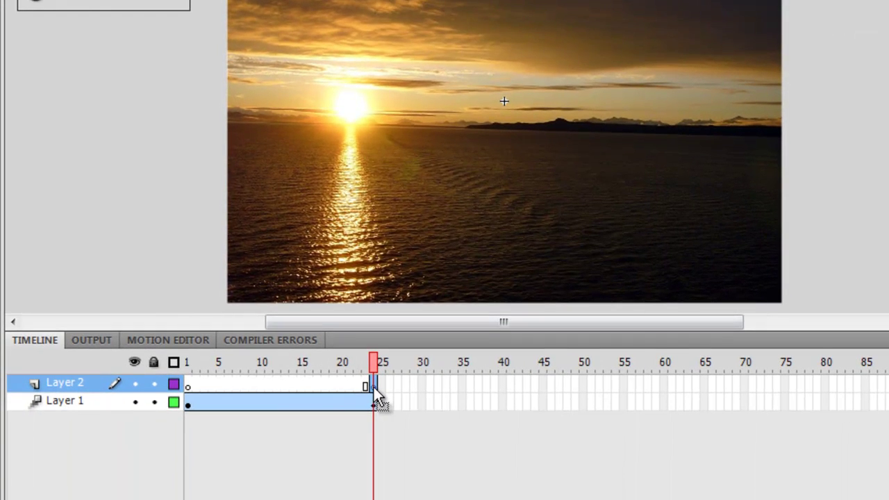
right_click(373, 388)
click(386, 370)
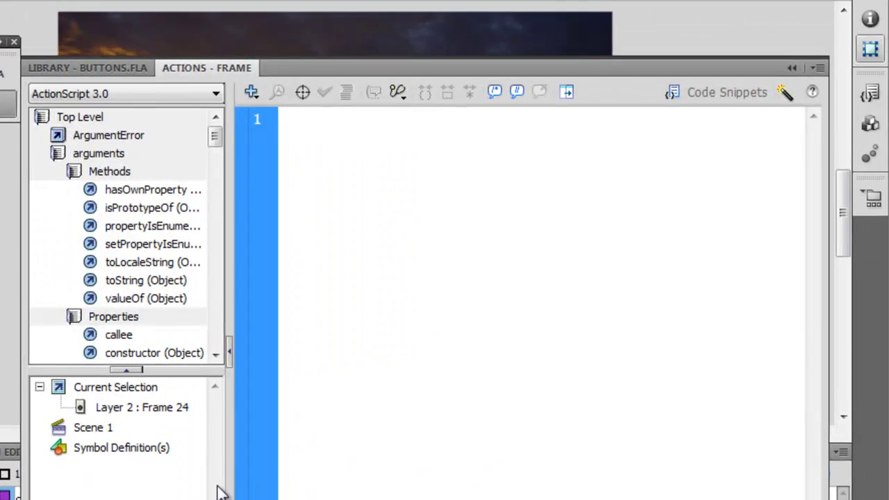
Step: Enter stop(); on Layer 2 frame 24 and collapse the Actions panel
text(stop)
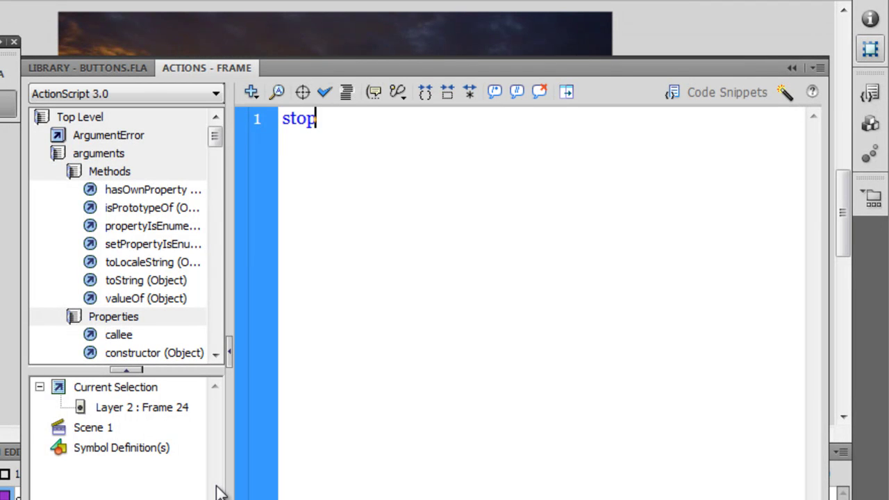
text(();)
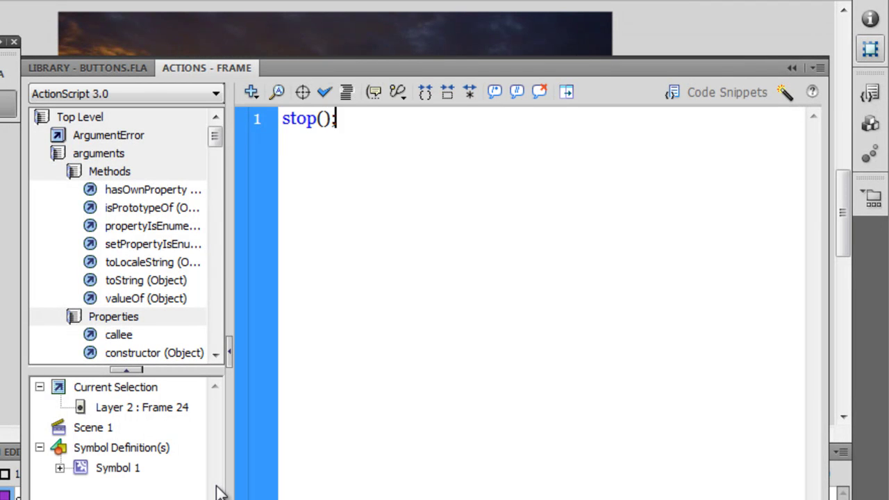
click(49, 326)
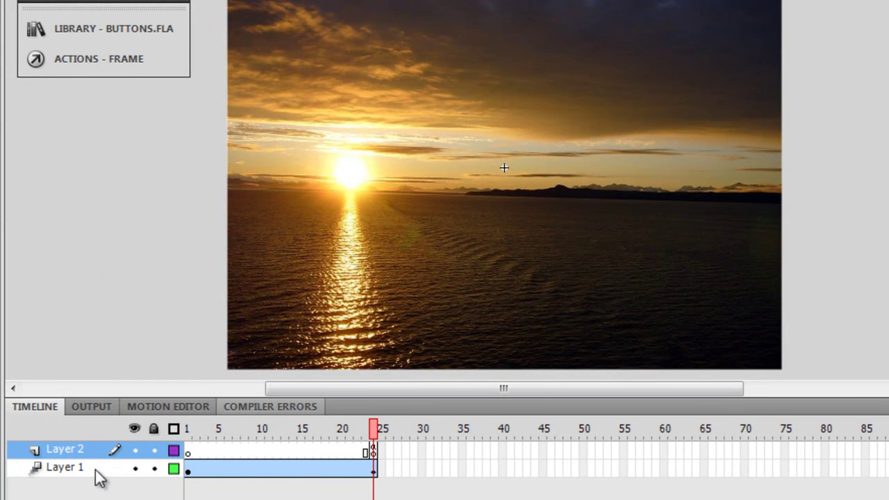
right_click(241, 479)
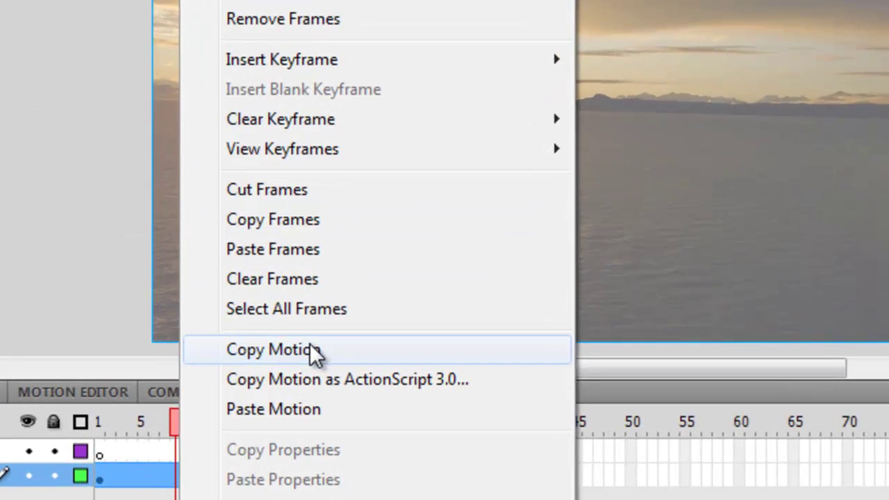
Step: Copy the sunset tween's motion, return to Scene 1, and select the frame 2 lake photo
click(341, 325)
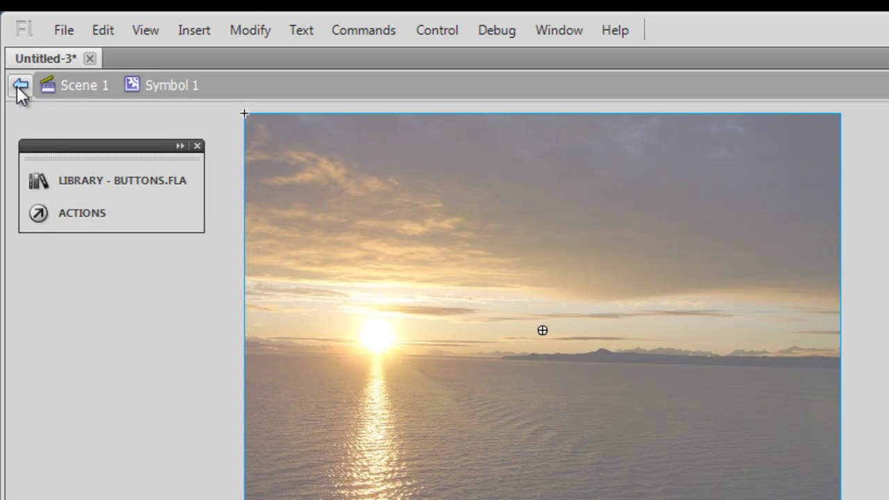
click(16, 85)
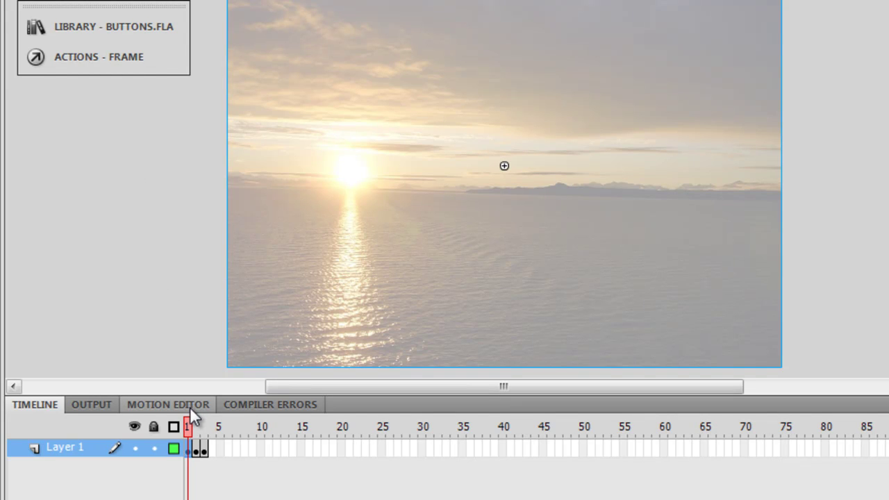
drag(190, 425, 195, 424)
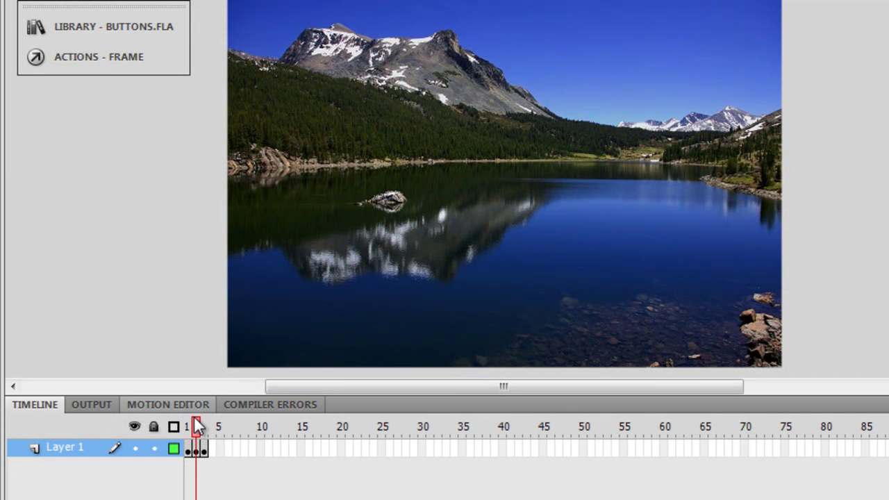
click(384, 229)
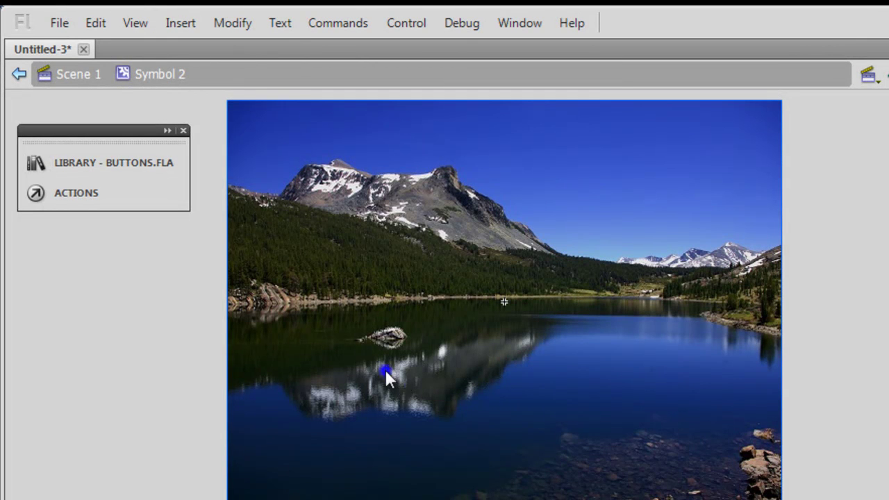
Step: Paste the copied fade motion onto the lake photo, accept symbol conversion, and preview it
right_click(385, 369)
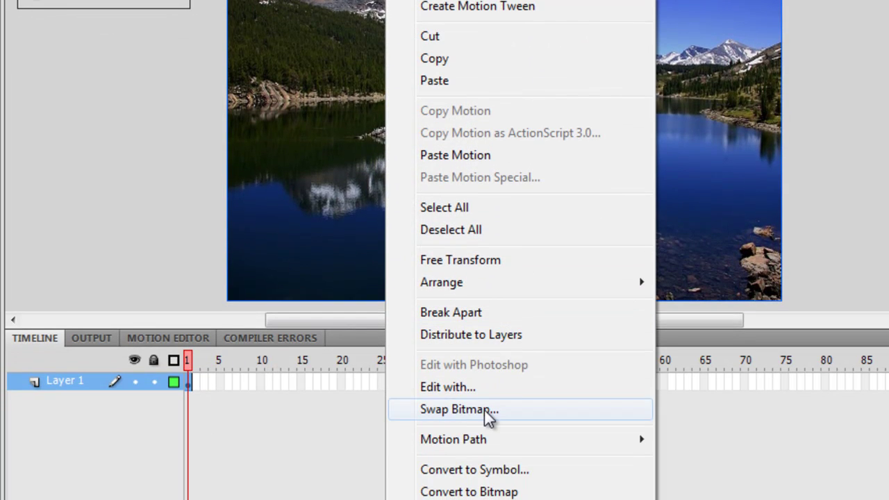
click(474, 156)
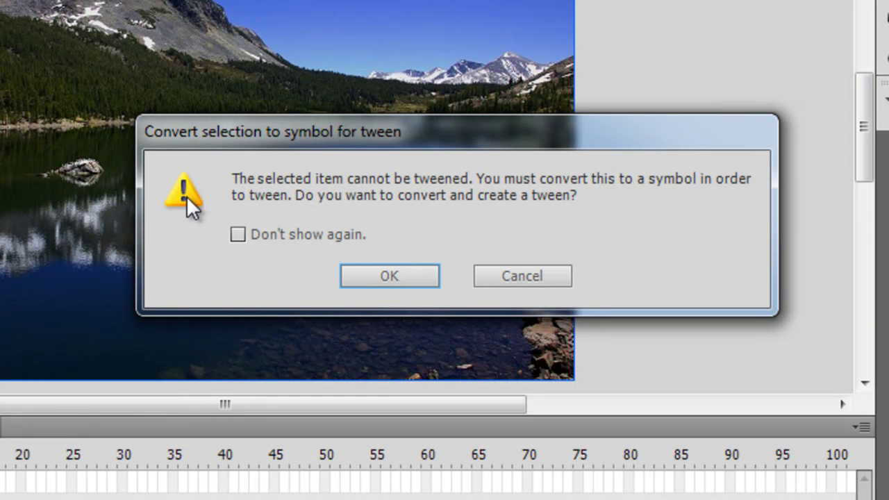
click(362, 276)
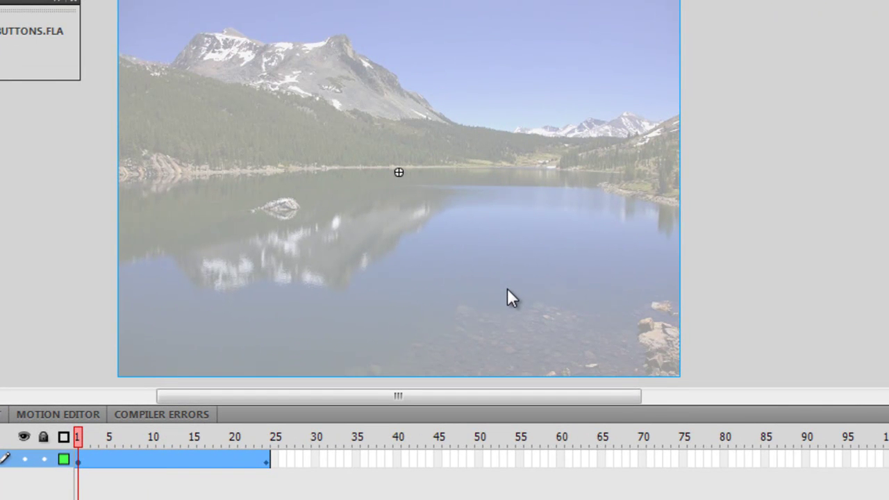
drag(78, 435, 48, 389)
Step: Add Layer 2 to the lake clip with a blank keyframe at frame 24 running stop();
click(19, 466)
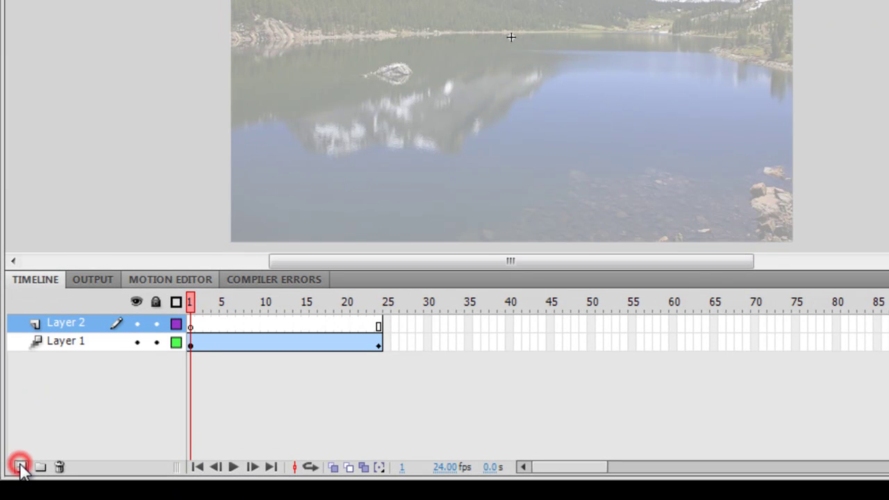
click(378, 325)
right_click(378, 324)
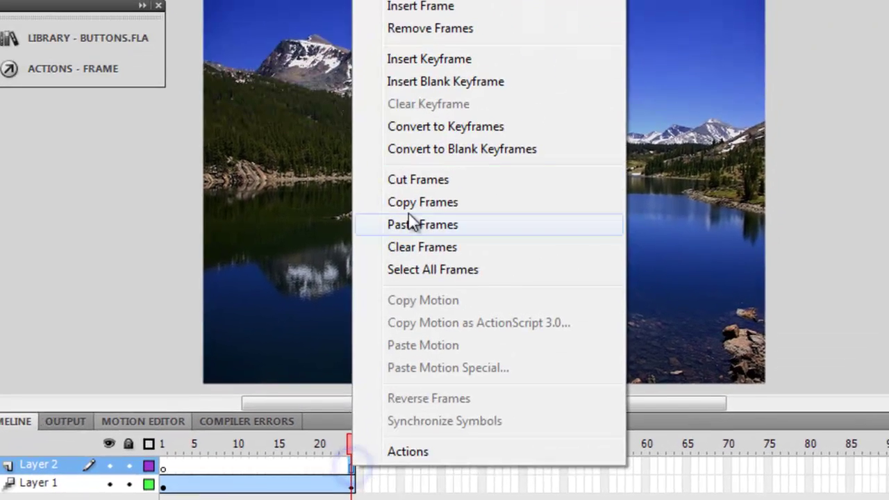
click(448, 84)
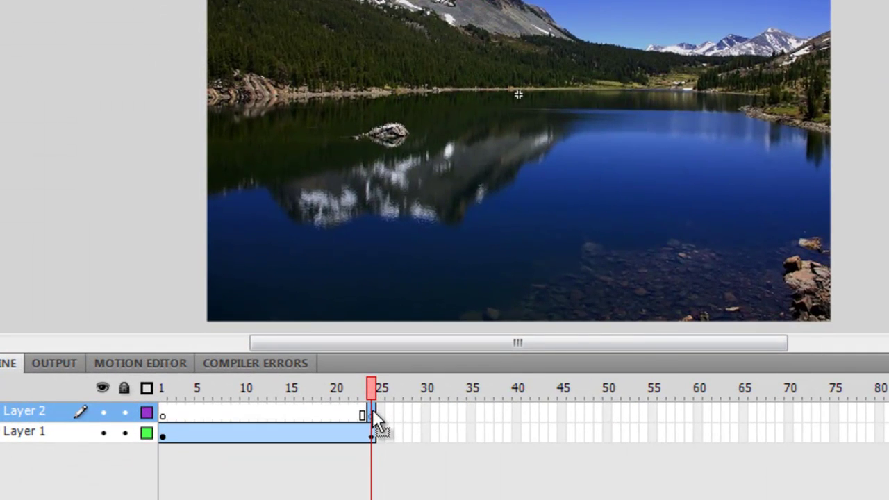
right_click(375, 417)
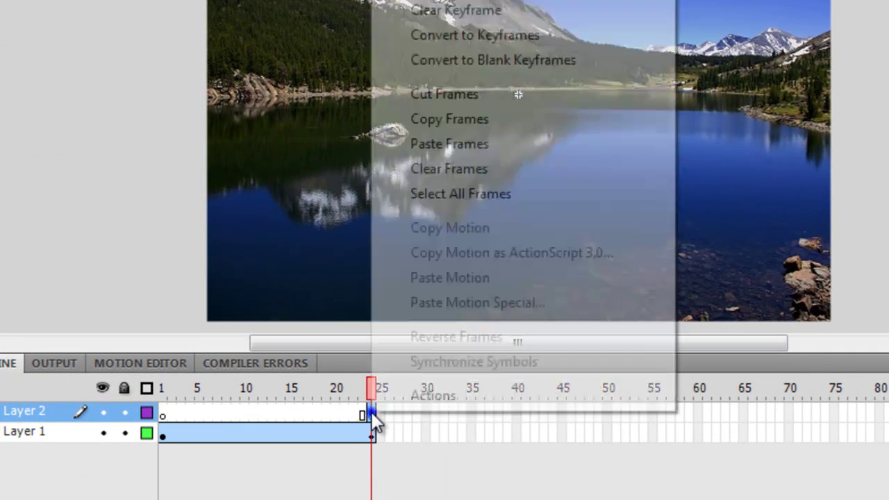
click(410, 395)
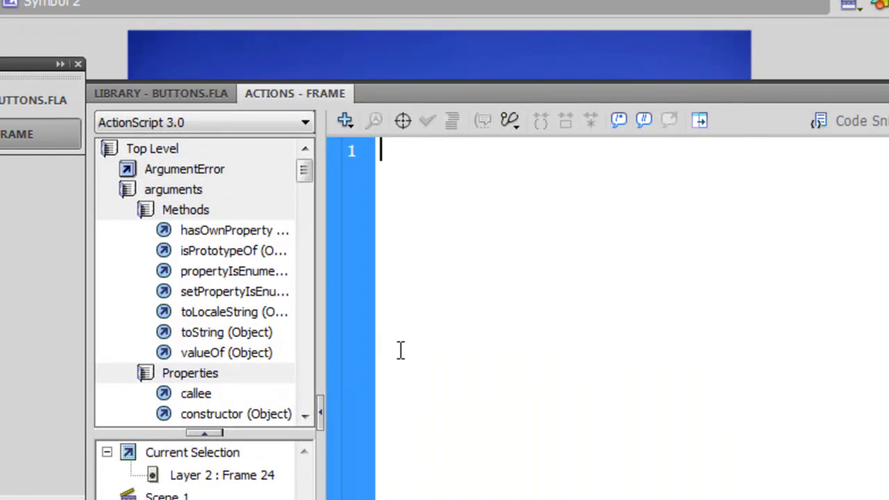
text(t)
key(BackSpace)
text(stop)
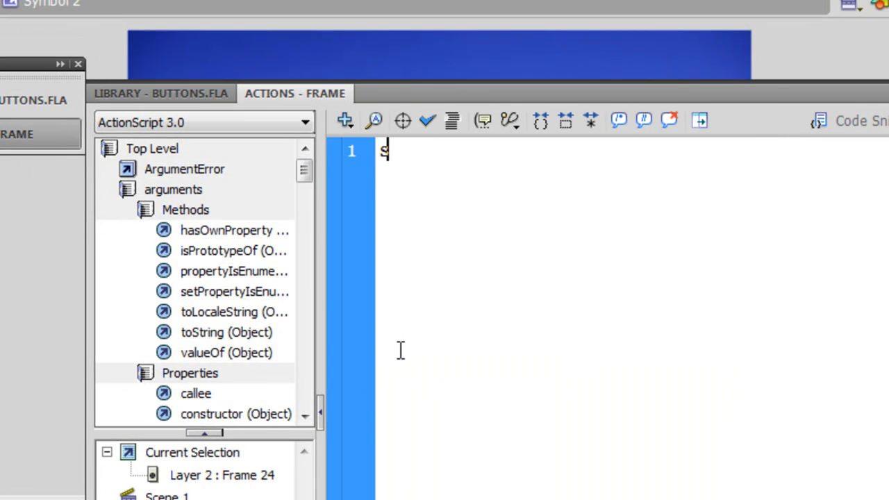
text(();)
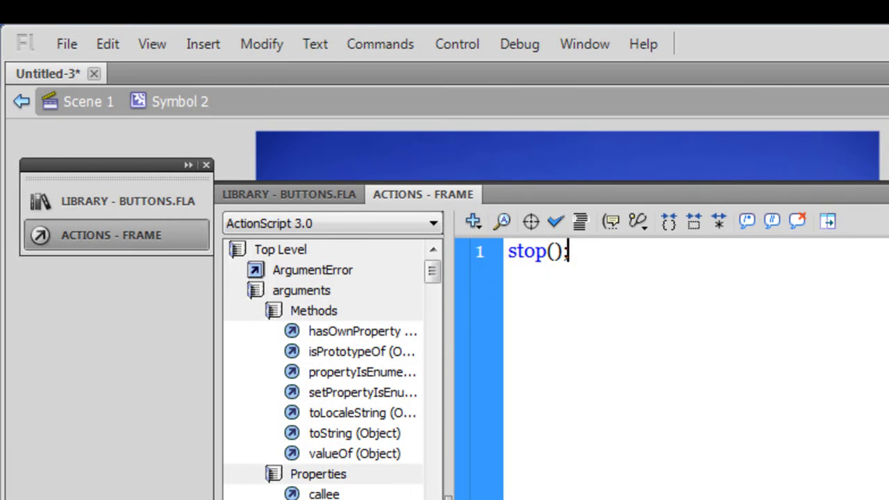
click(109, 460)
Step: Back in Scene 1, paste the fade motion onto the frame-3 forest photo as a 24-frame symbol tween
click(21, 101)
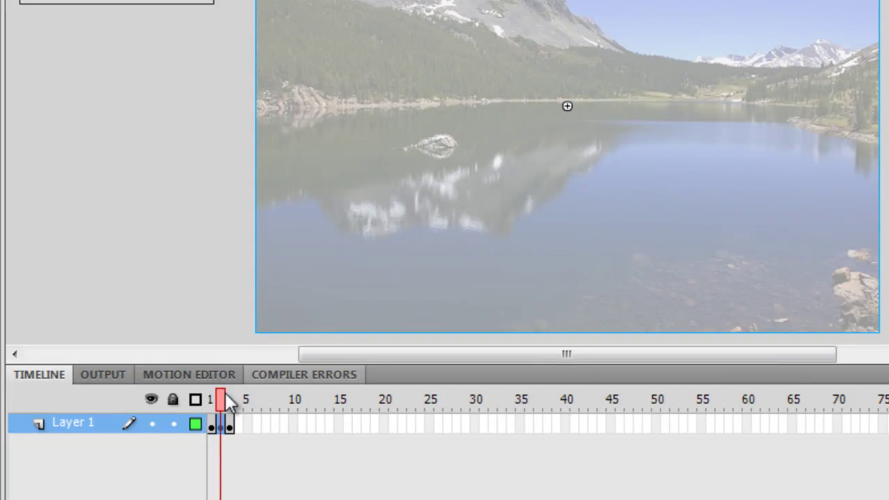
click(229, 398)
click(309, 323)
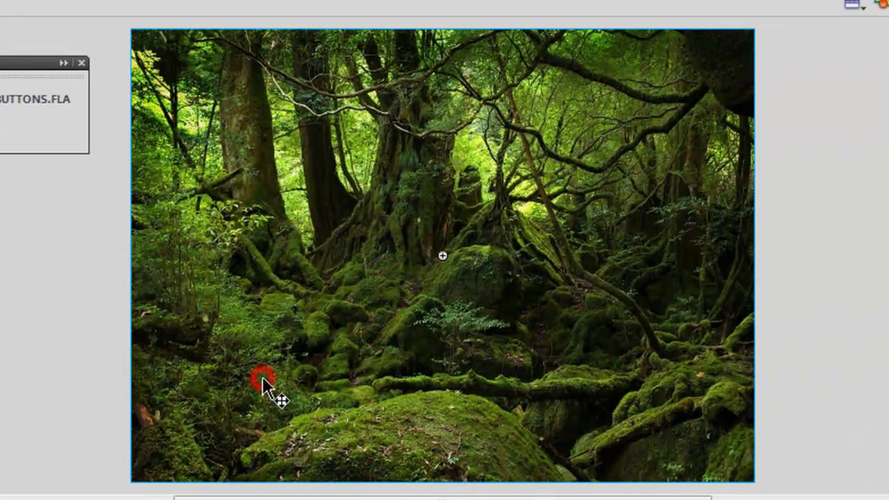
right_click(263, 382)
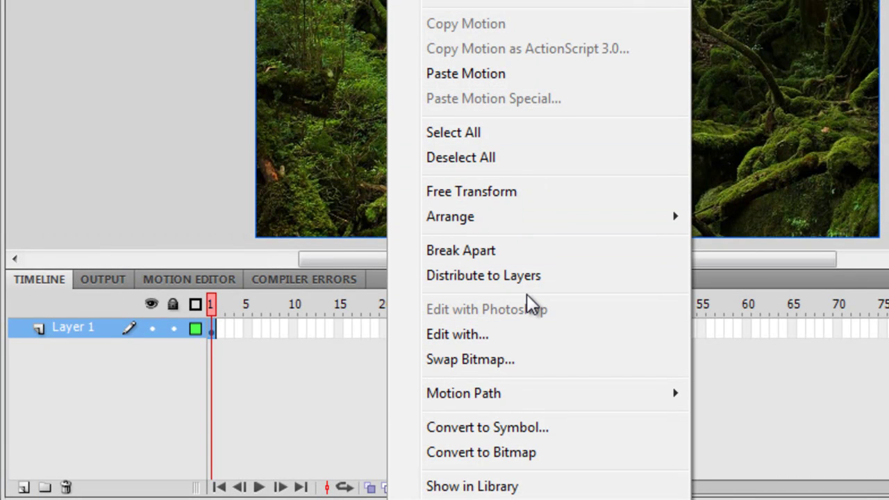
click(514, 81)
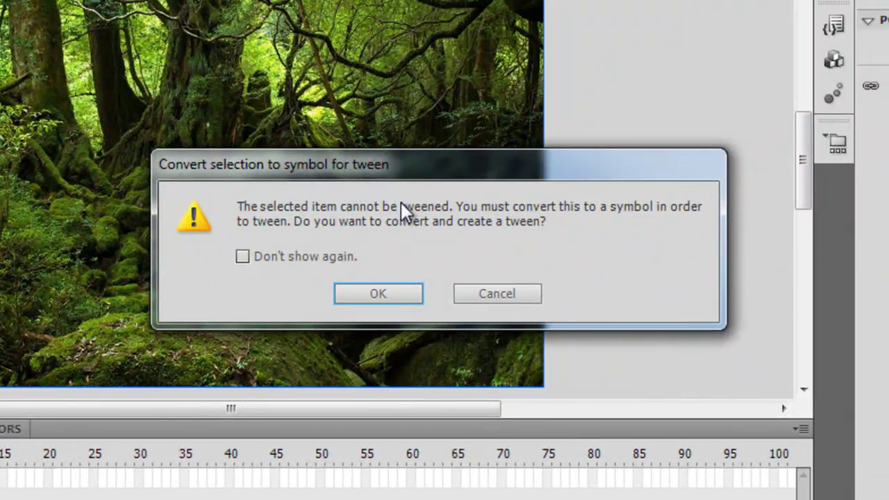
click(381, 293)
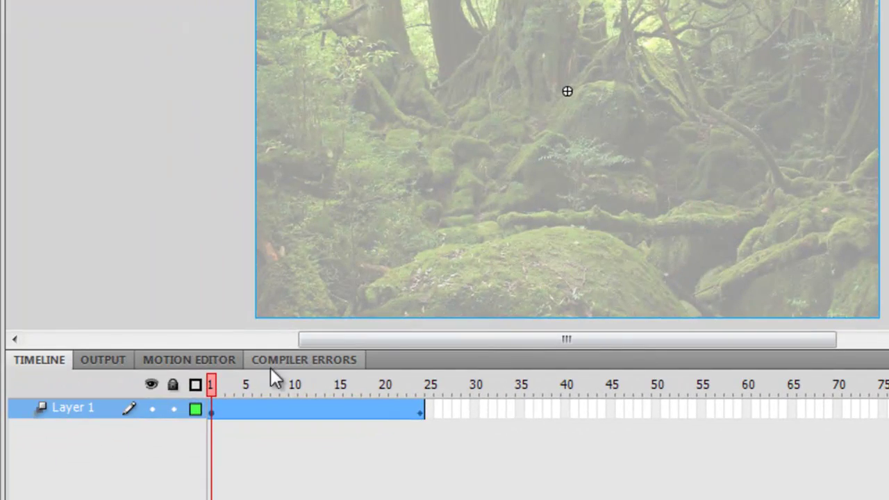
drag(214, 386, 201, 355)
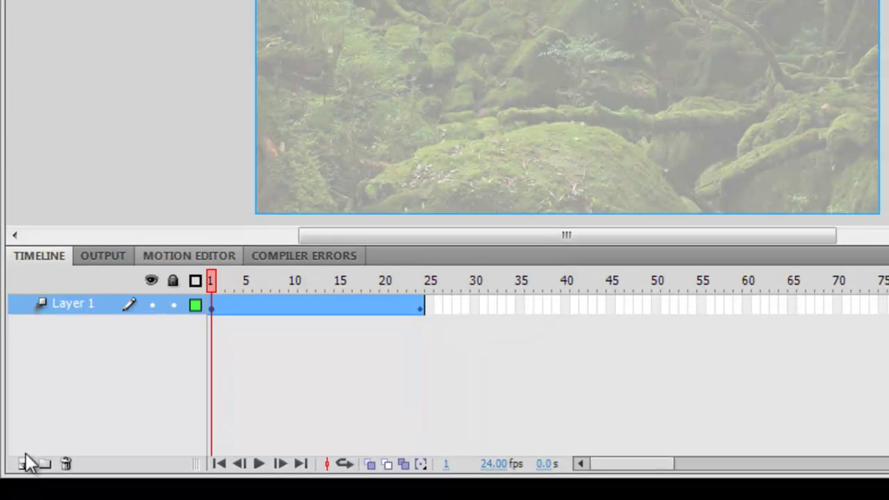
Step: Give the forest clip a Layer 2 with a stop(); keyframe at frame 24, then return to Scene 1
click(24, 464)
click(421, 304)
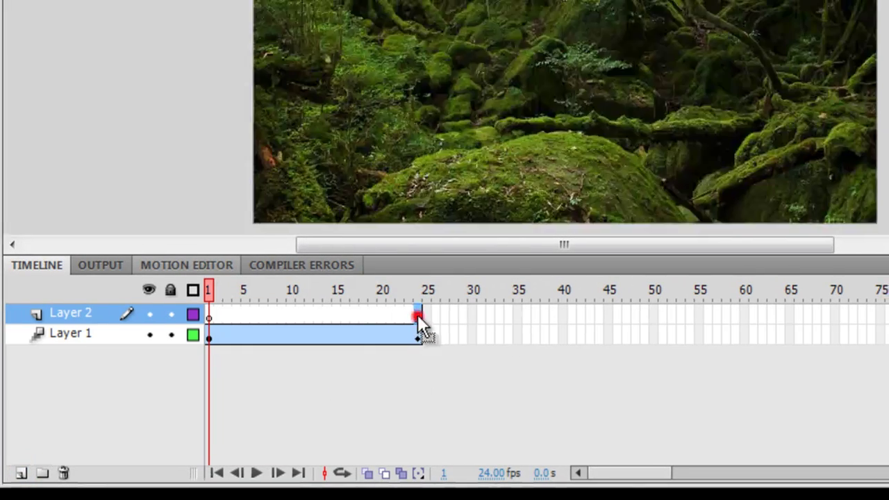
right_click(421, 304)
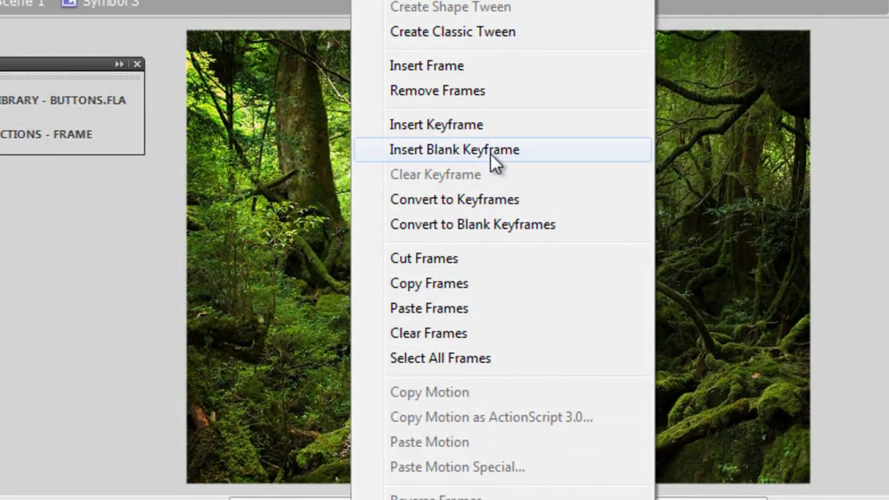
click(476, 63)
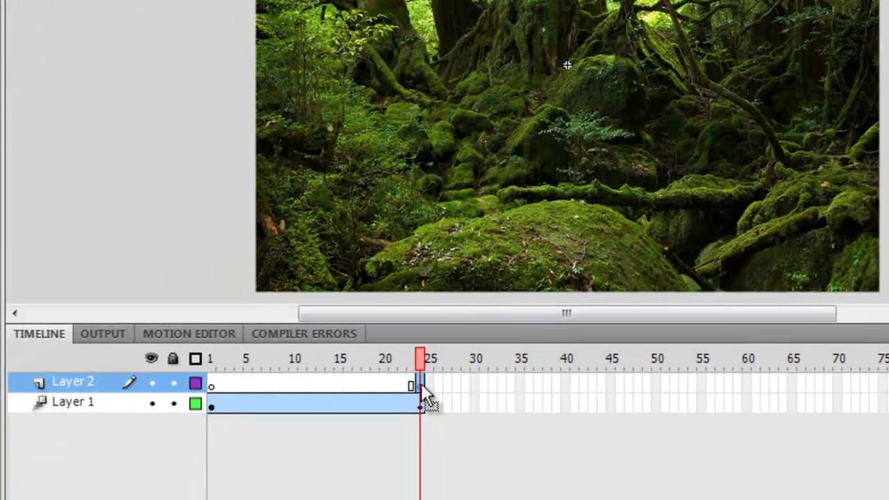
right_click(423, 391)
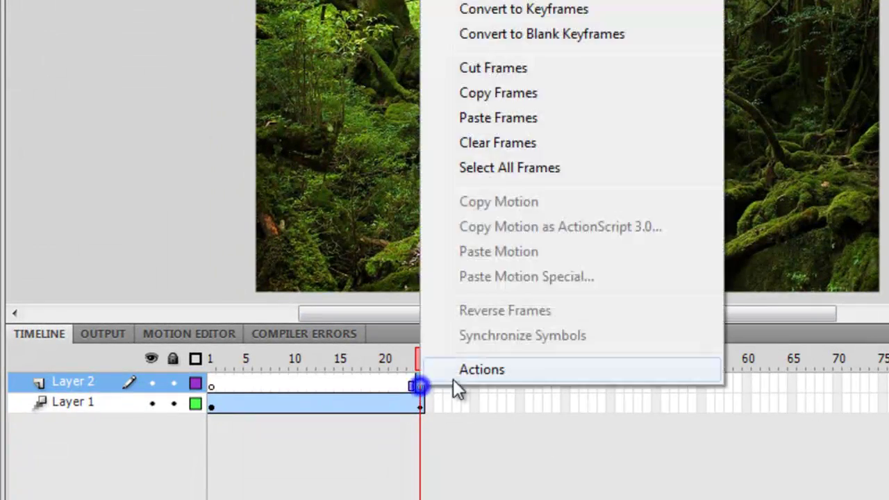
click(466, 369)
text(st)
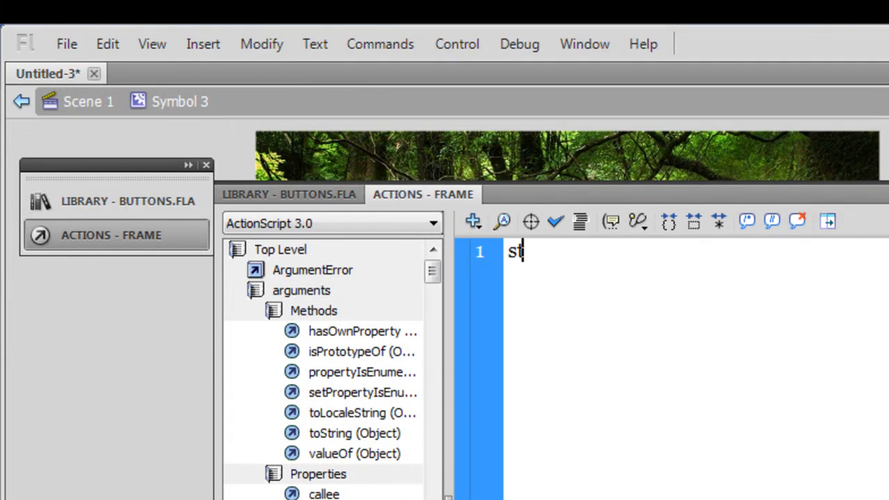
text(op();)
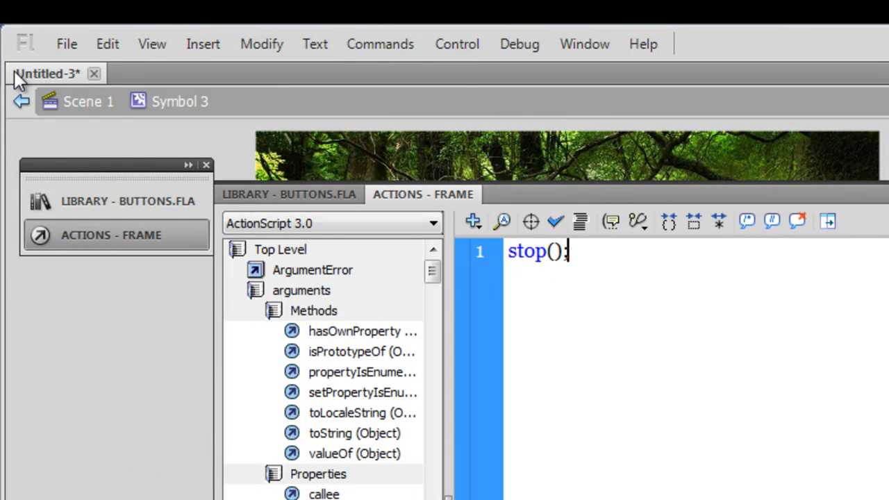
click(19, 103)
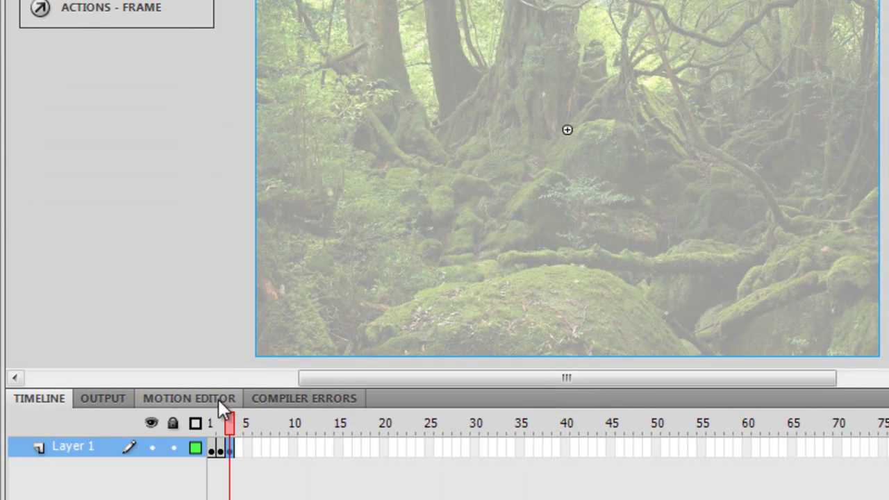
Step: Rename the main timeline's Layer 1 to images
drag(231, 419, 208, 419)
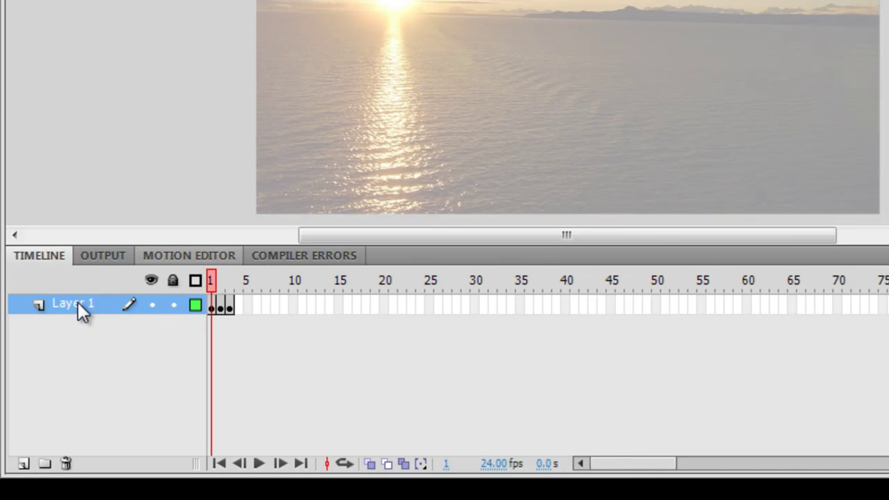
double_click(78, 349)
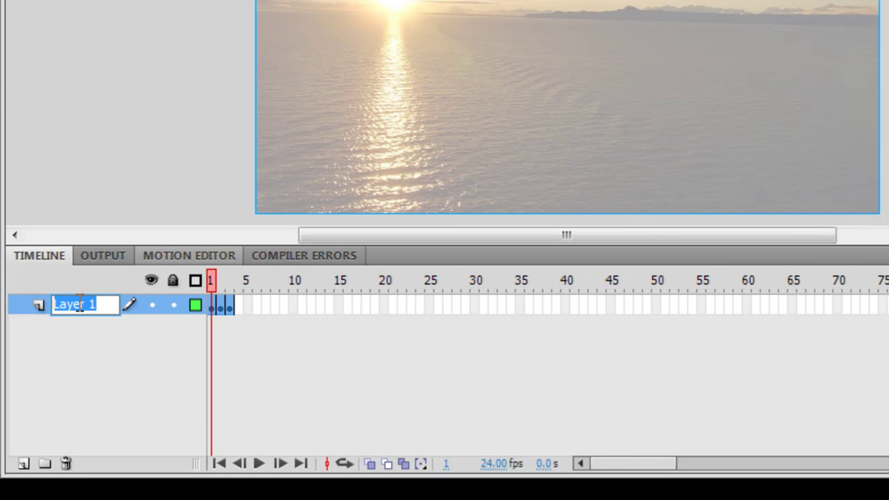
text(images)
click(63, 408)
Step: Add a new layer named as3 above images and select its frame 1
click(24, 487)
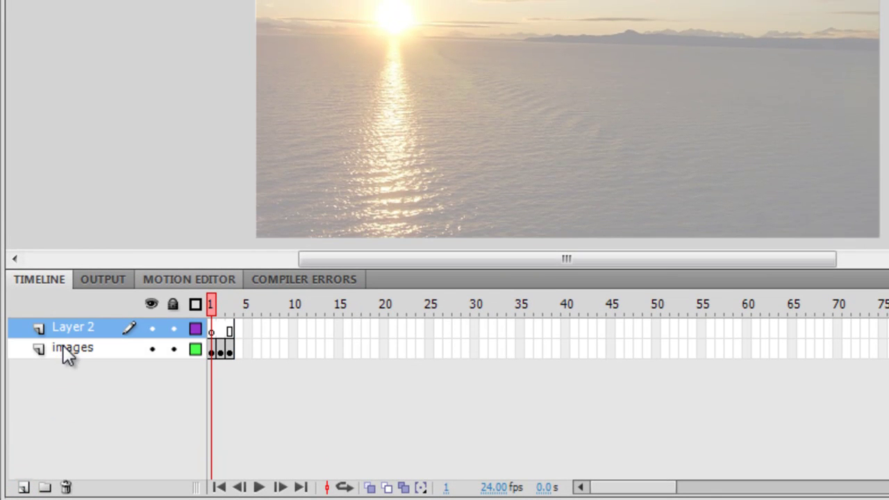
double_click(69, 327)
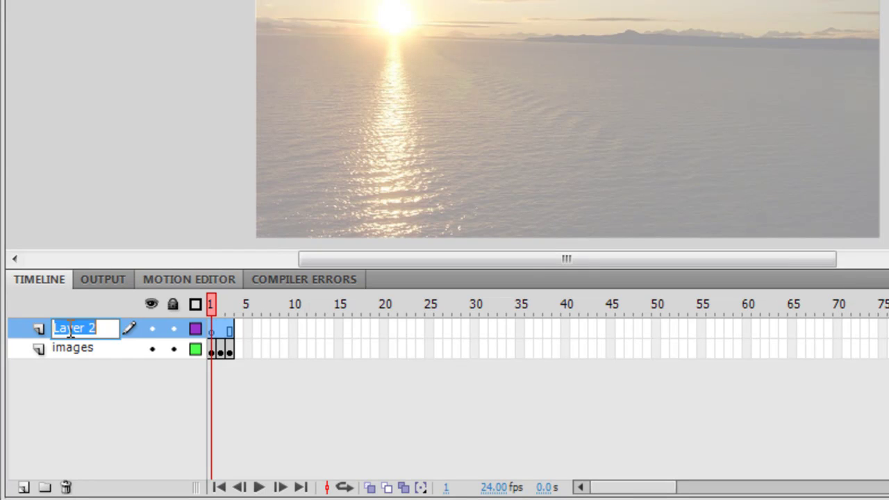
text(as3)
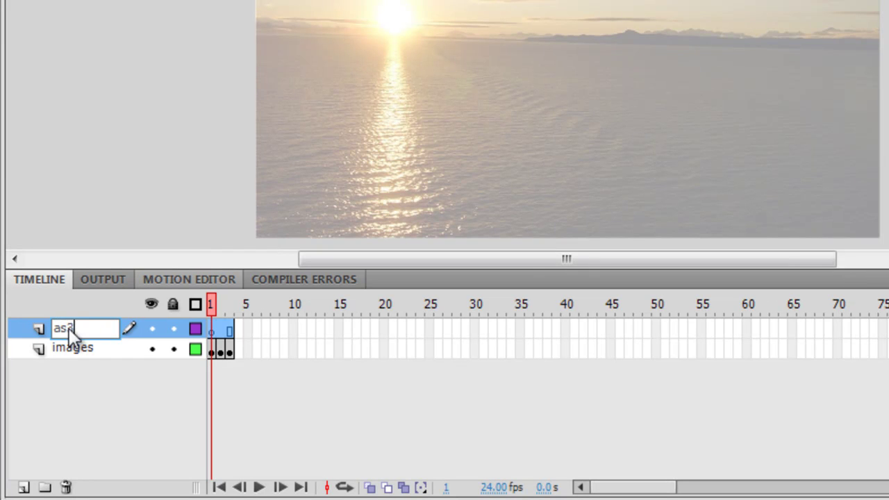
click(87, 385)
click(211, 331)
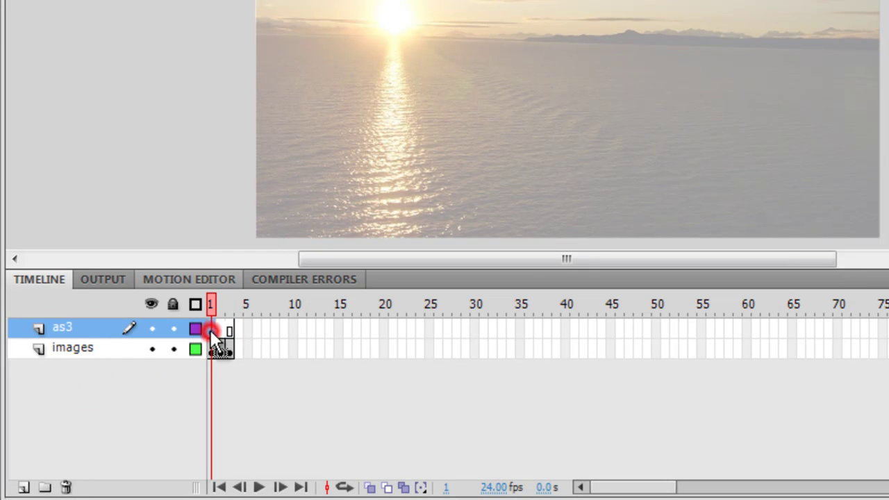
Step: Paste the 15-line timer script onto as3 frame 1 and test the movie with Ctrl+Enter
drag(212, 349, 235, 352)
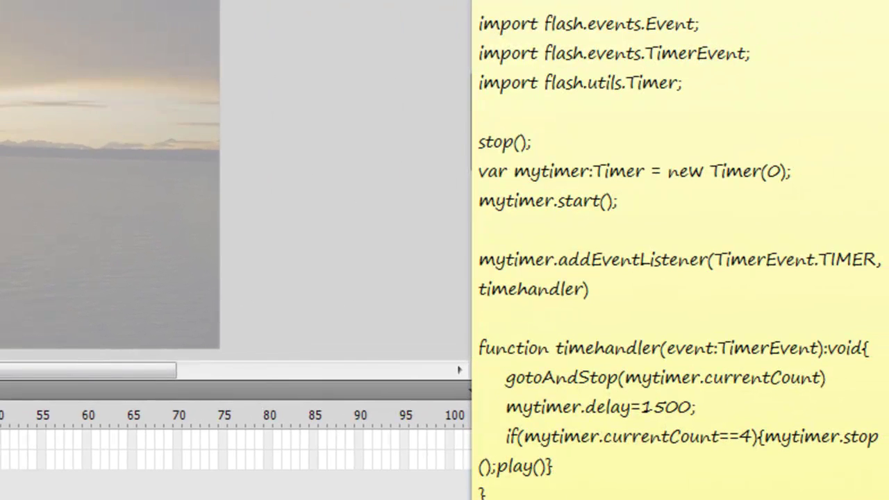
drag(508, 491, 223, 409)
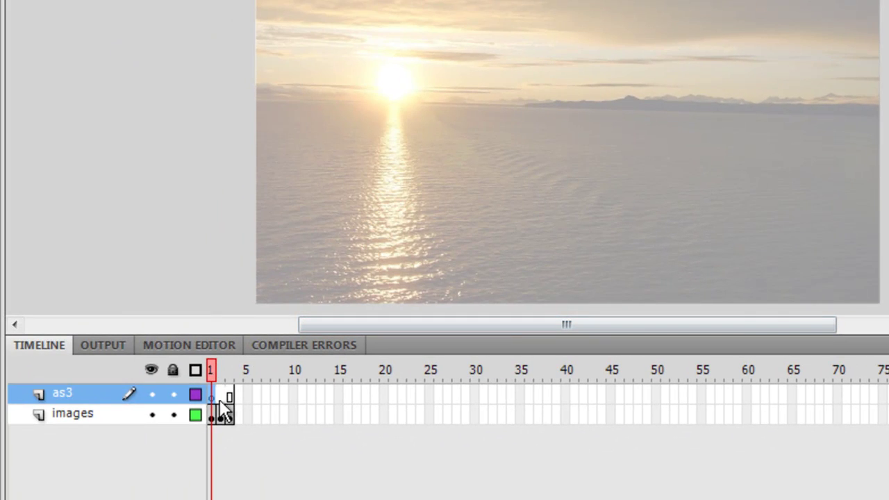
right_click(208, 396)
click(229, 382)
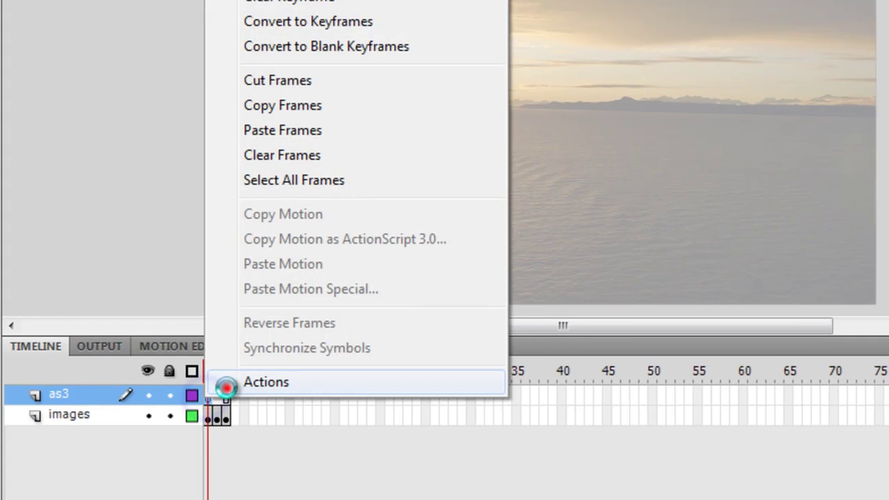
key(ctrl+v)
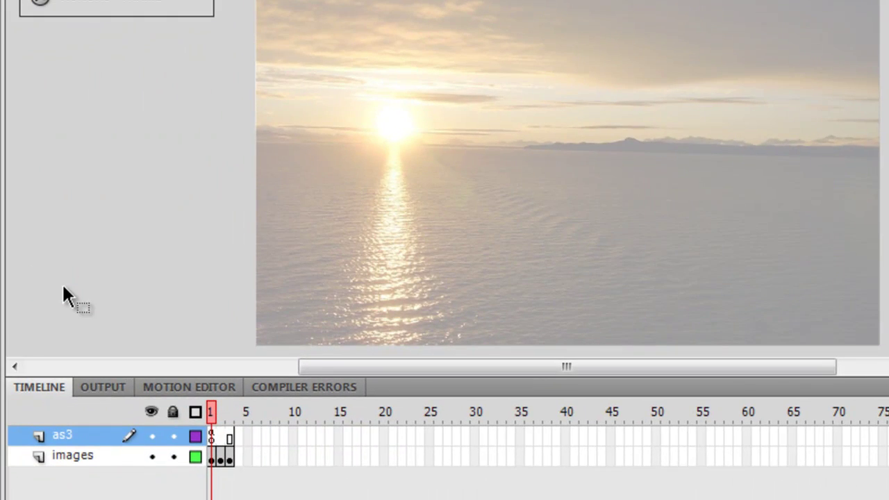
key(ctrl+Return)
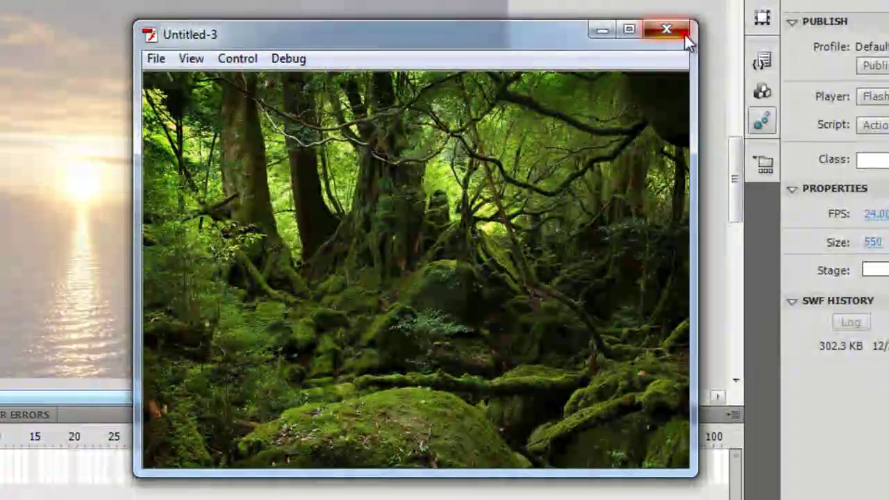
Step: Close the Untitled-3 test window after the photos cycle through
click(684, 34)
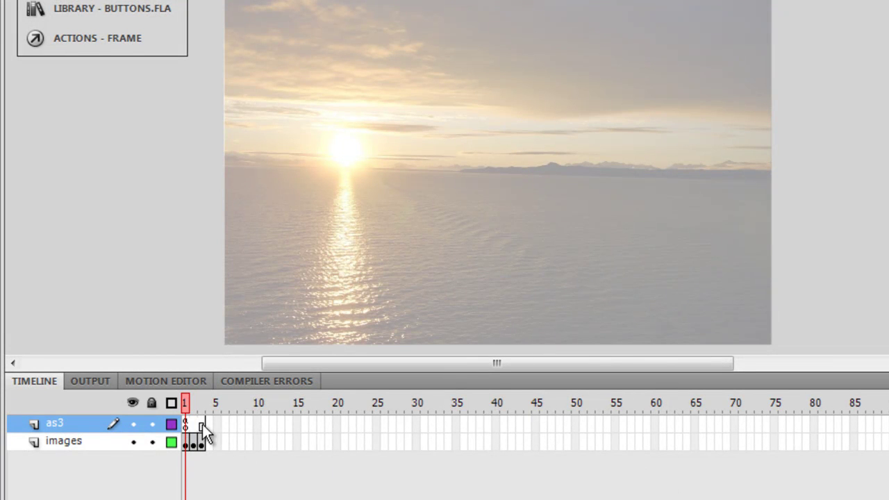
Step: Reopen the Actions panel showing the timer script on as3 frame 1
right_click(183, 422)
click(229, 409)
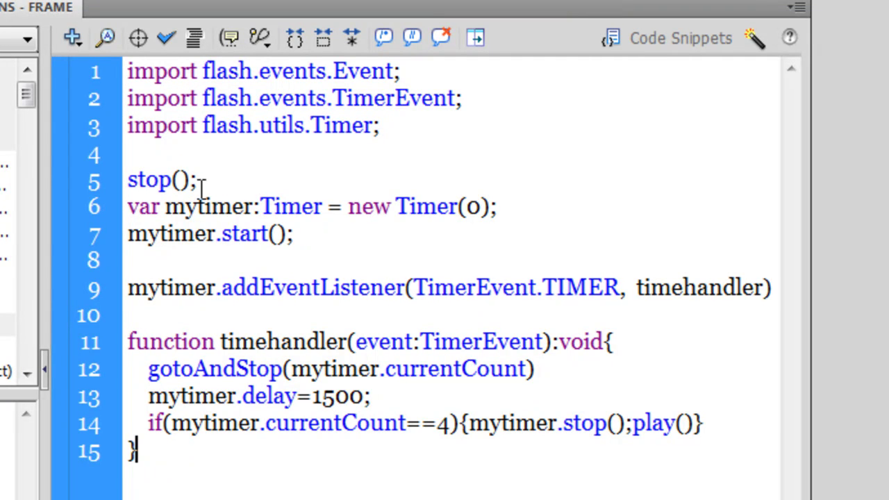
drag(217, 180, 130, 181)
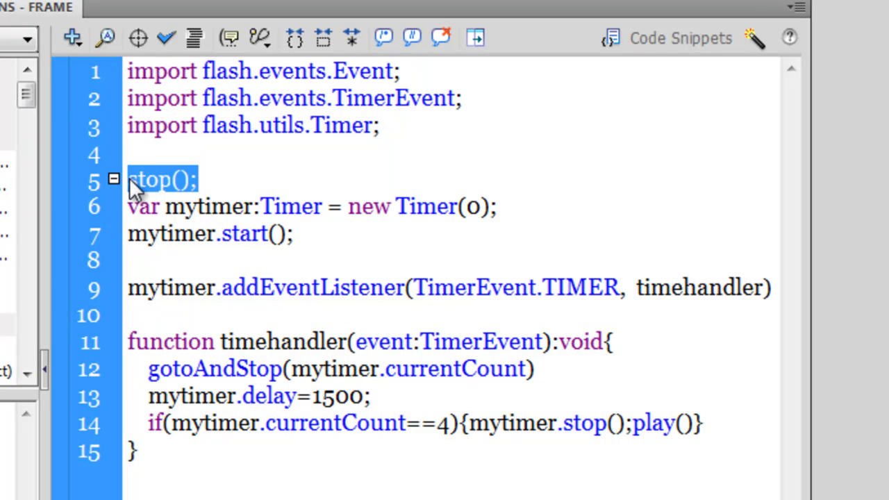
drag(210, 178, 126, 178)
double_click(195, 208)
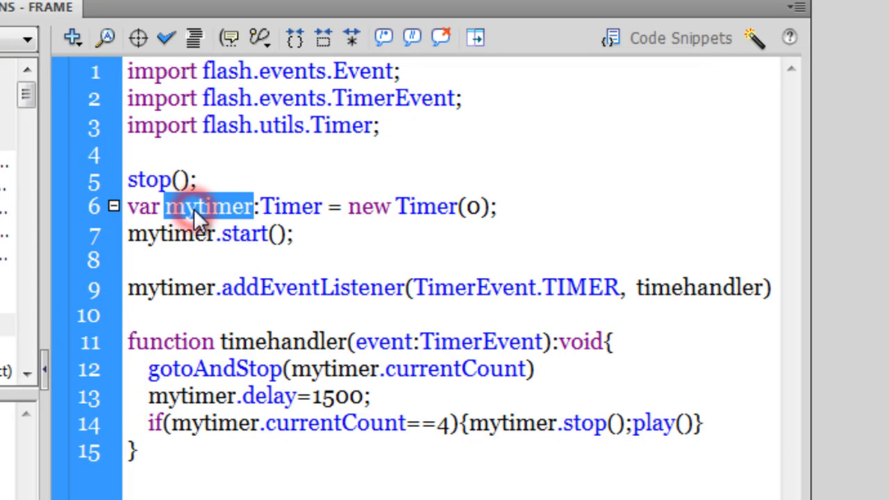
double_click(473, 206)
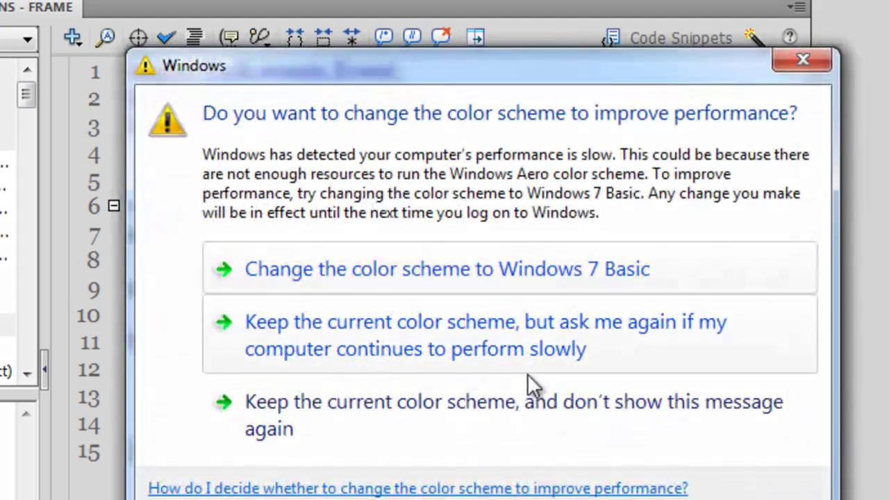
click(545, 404)
drag(310, 234, 152, 234)
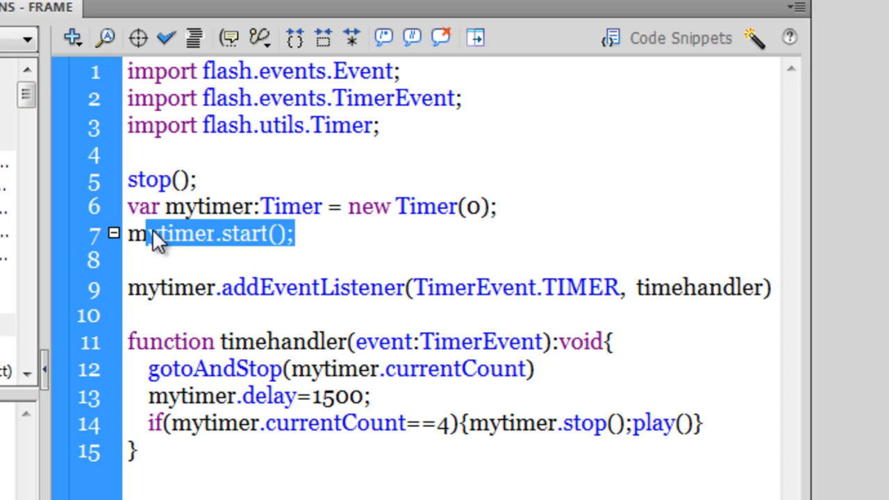
click(186, 239)
double_click(238, 234)
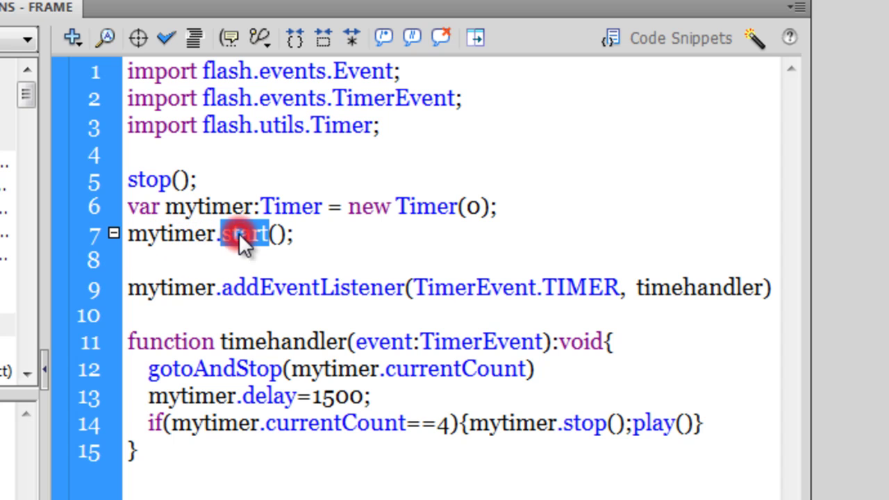
drag(299, 236, 128, 235)
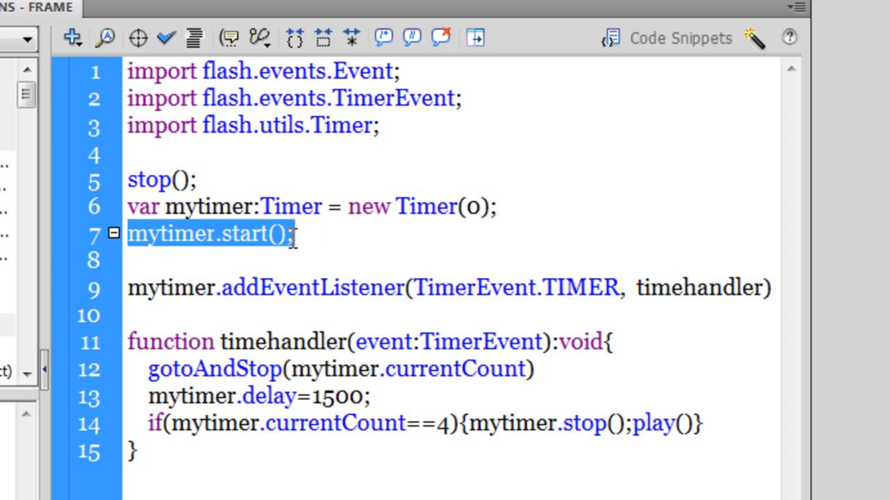
double_click(474, 206)
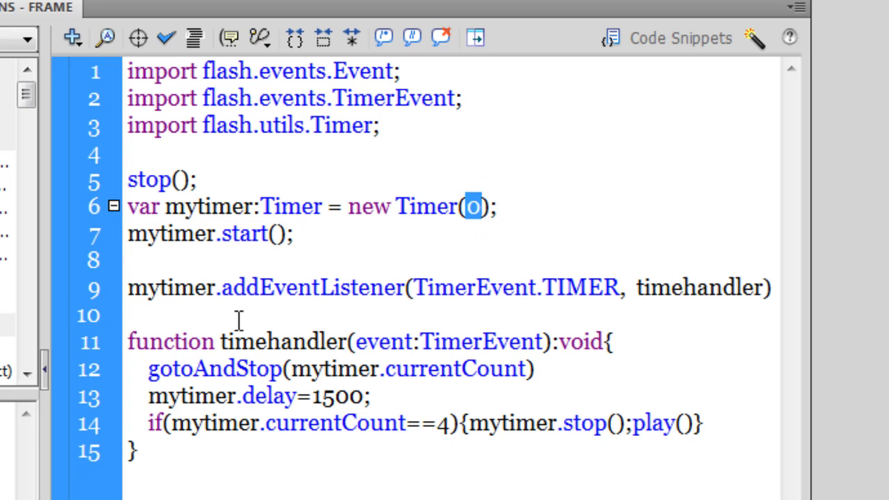
double_click(184, 287)
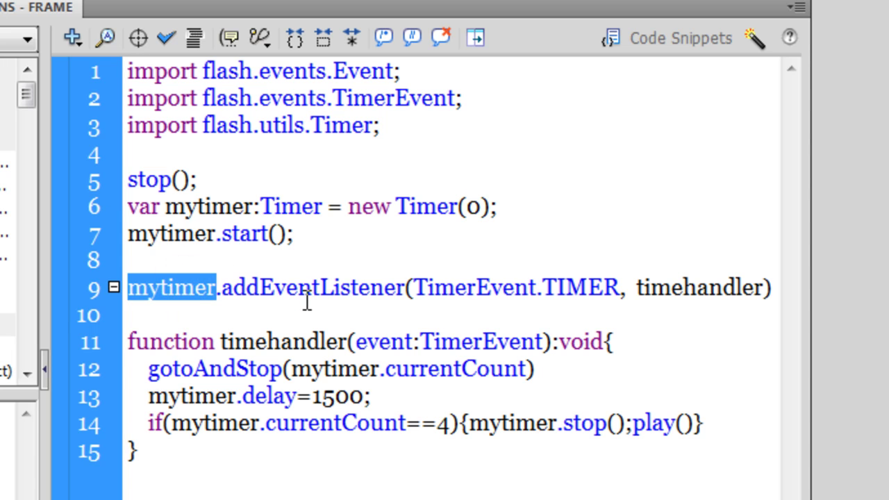
click(702, 289)
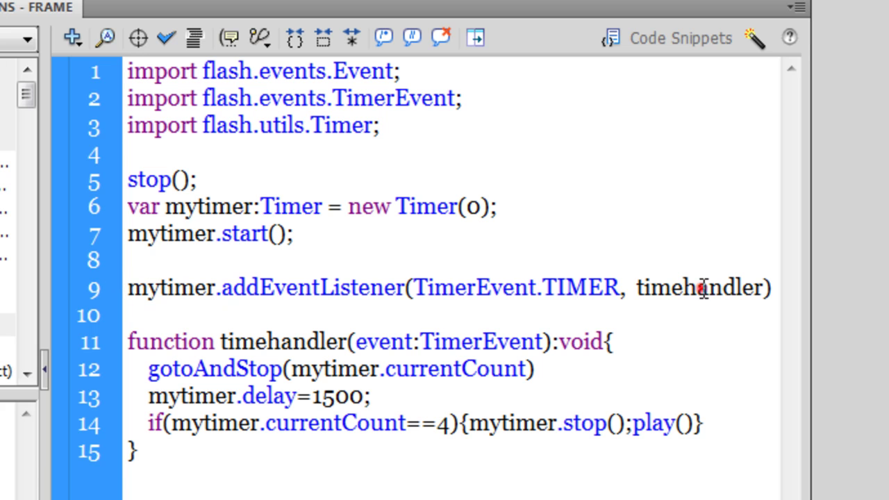
double_click(702, 289)
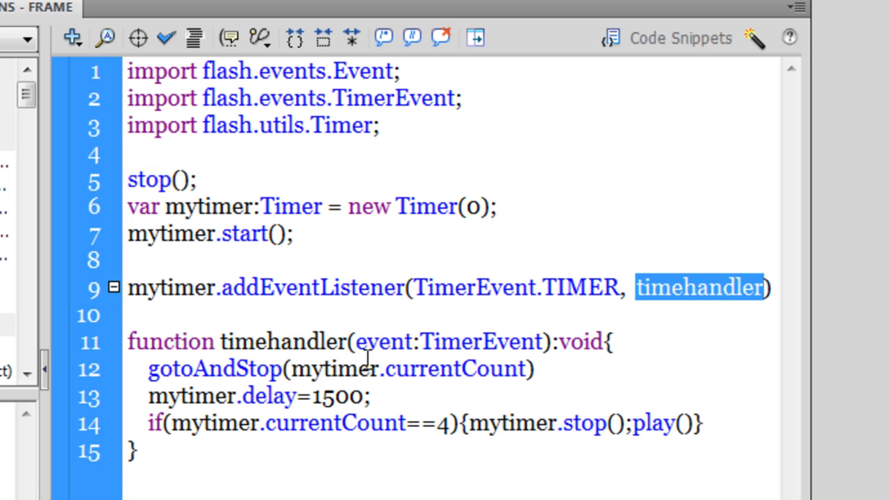
double_click(315, 342)
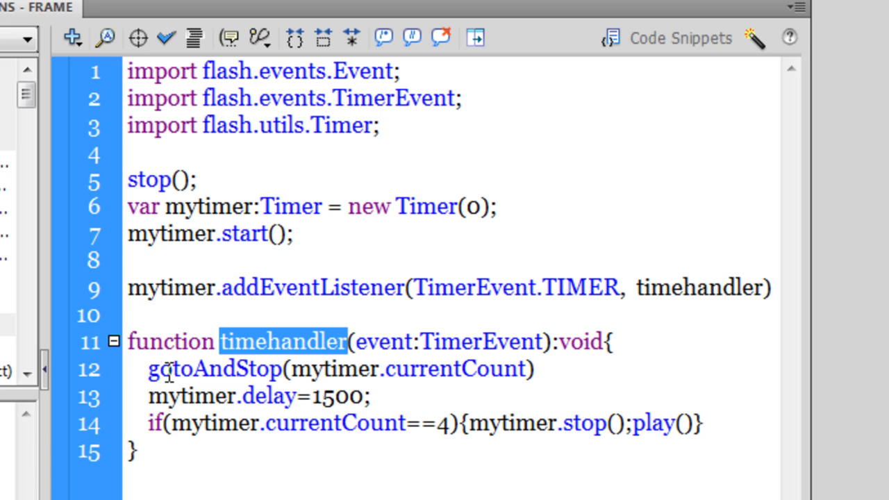
click(292, 367)
drag(292, 368, 526, 366)
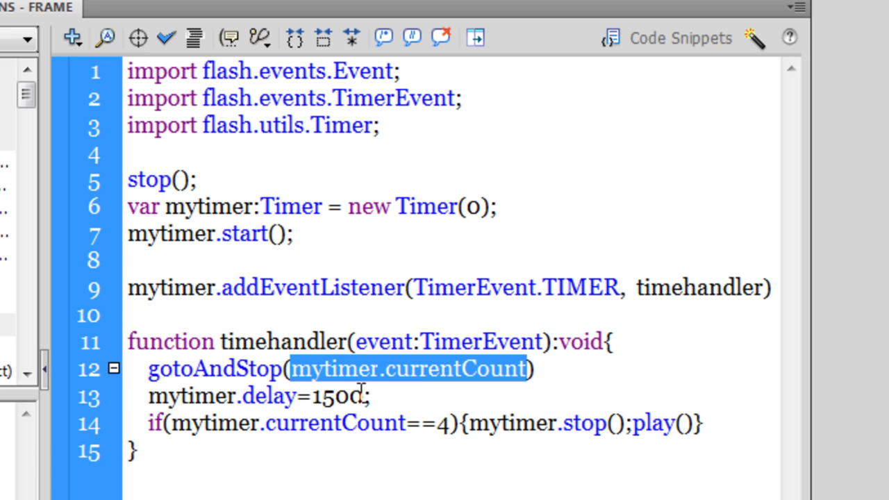
double_click(259, 394)
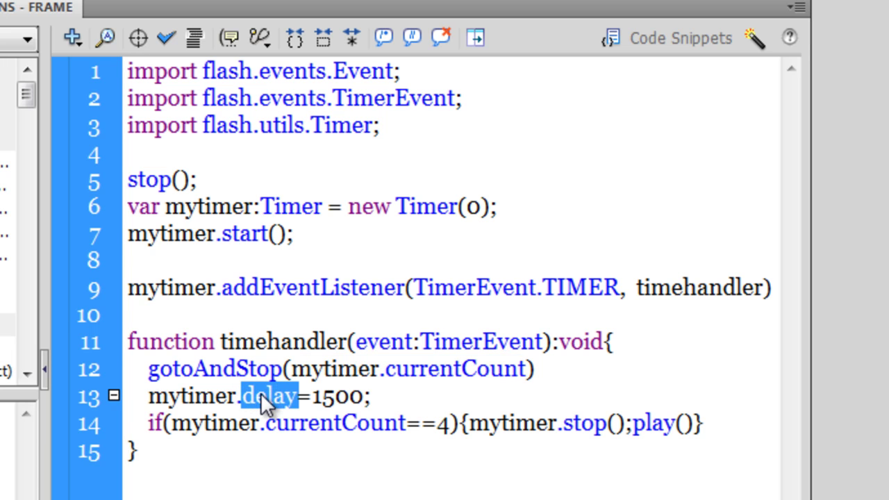
double_click(473, 206)
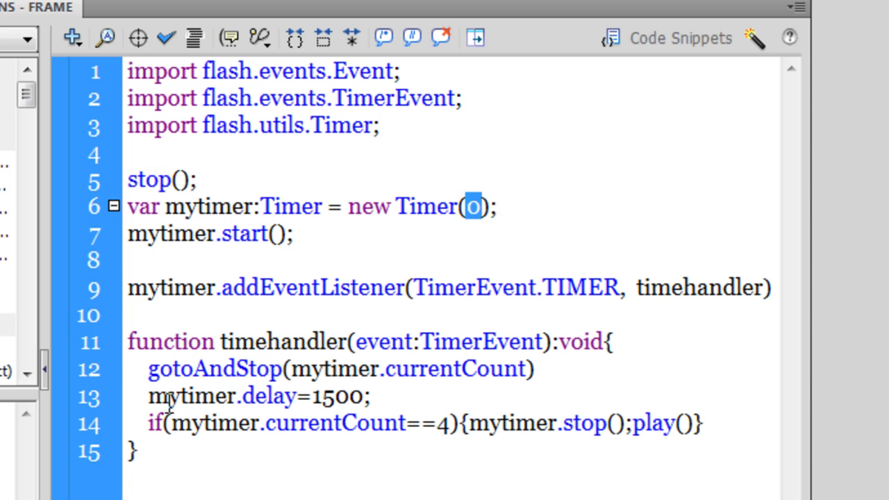
drag(151, 395, 368, 395)
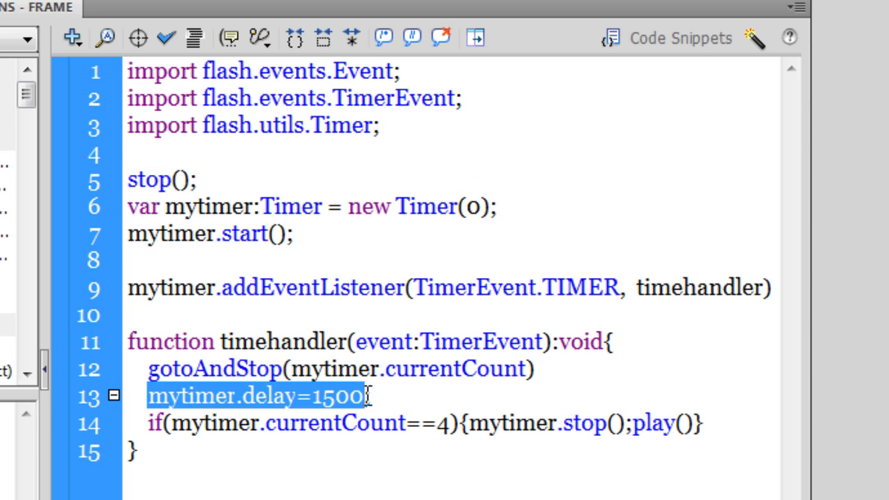
double_click(473, 206)
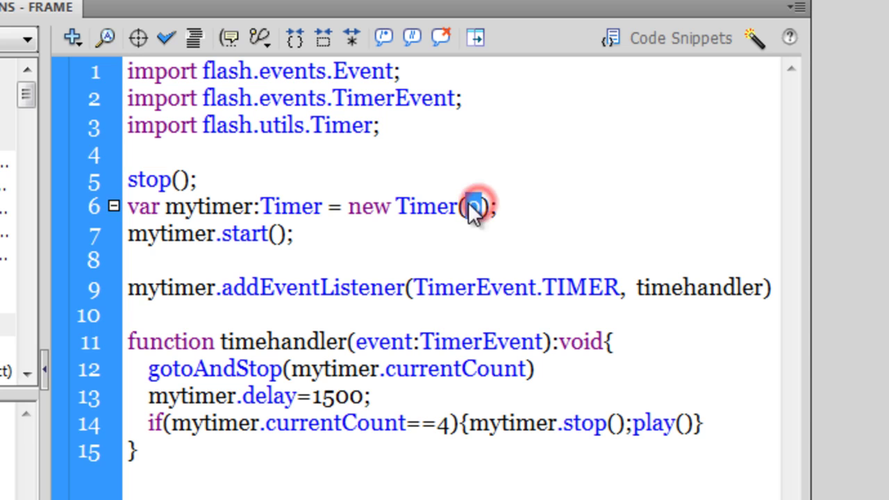
double_click(340, 397)
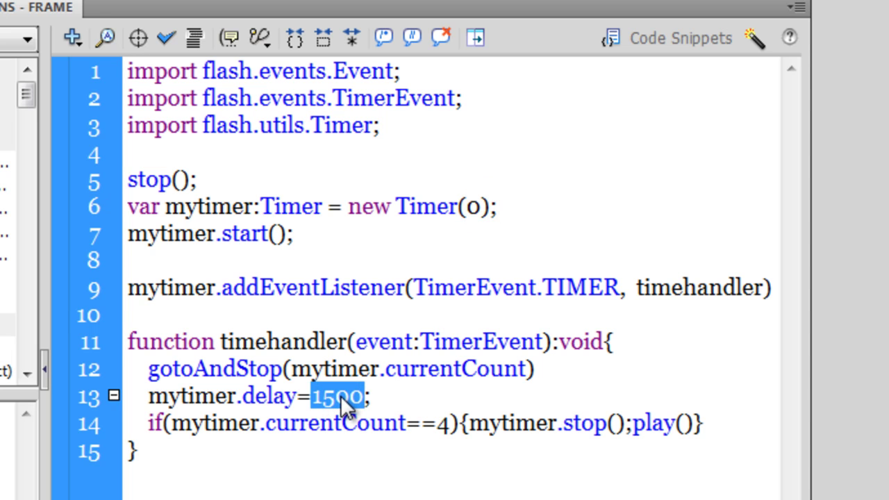
double_click(474, 206)
drag(375, 396, 151, 396)
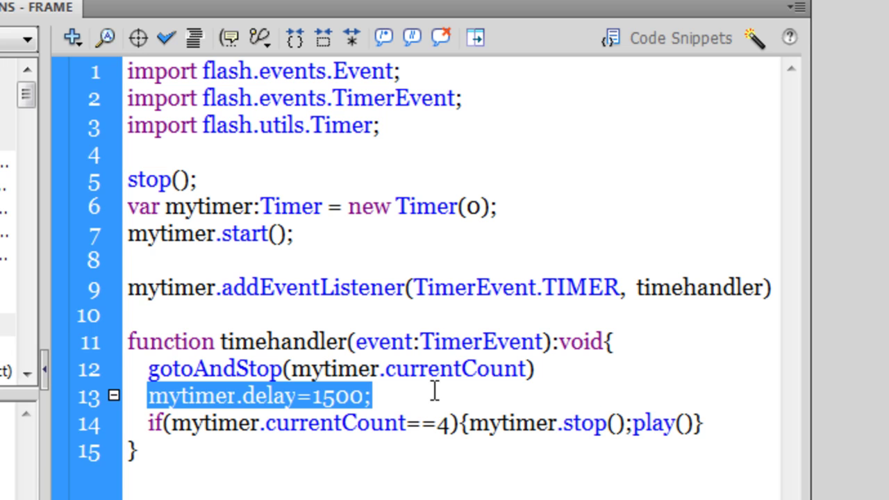
Step: Highlight mytimer.start(), mytimer.stop(), currentCount and play in the script, then close the Actions panel
drag(302, 233, 137, 233)
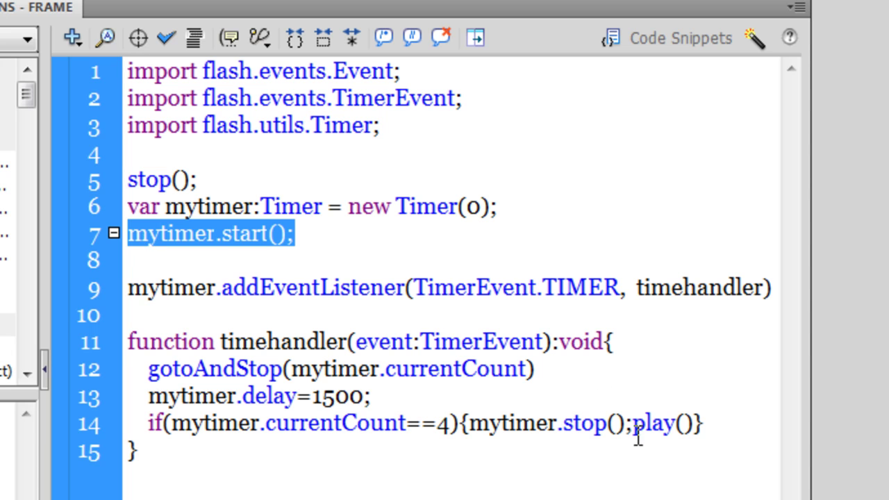
double_click(526, 424)
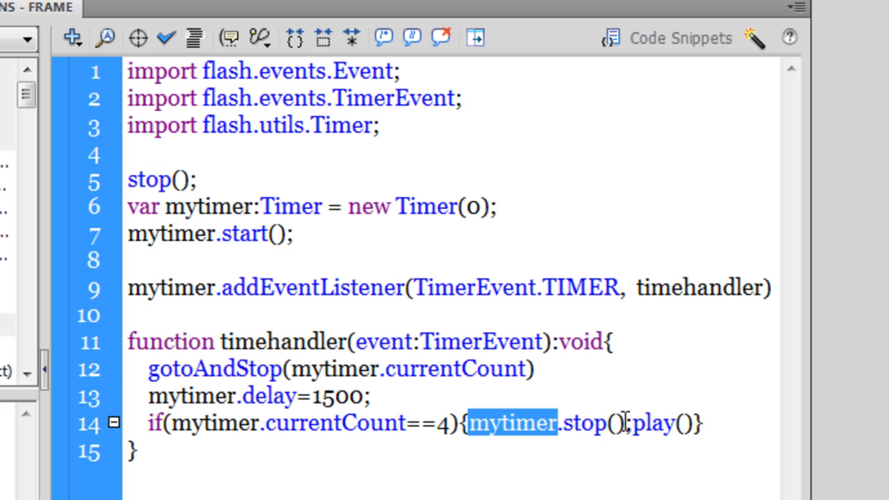
drag(625, 422, 469, 424)
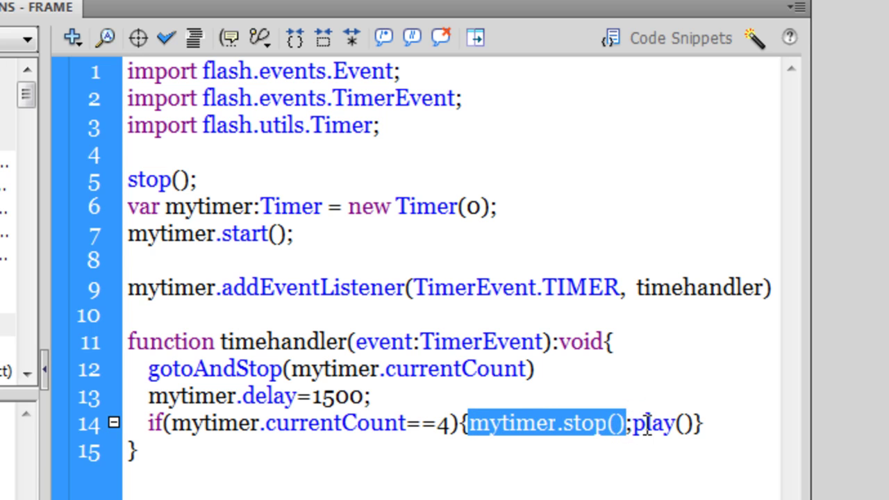
drag(307, 234, 129, 234)
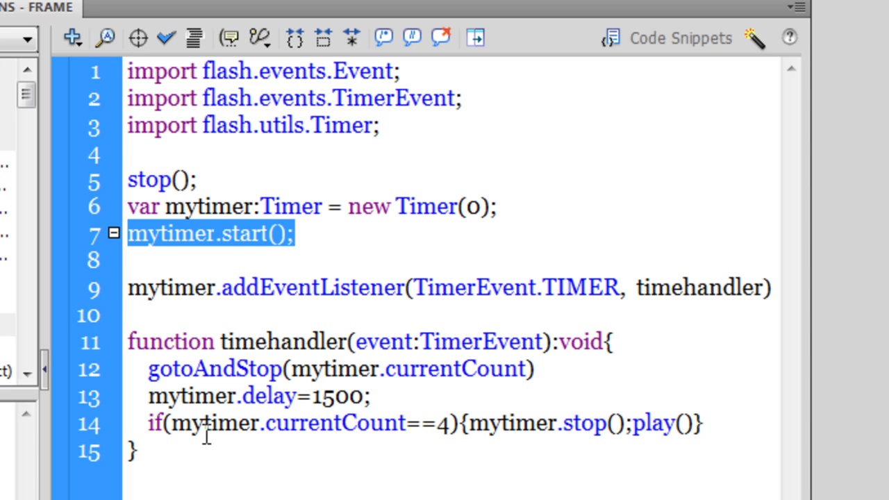
double_click(336, 424)
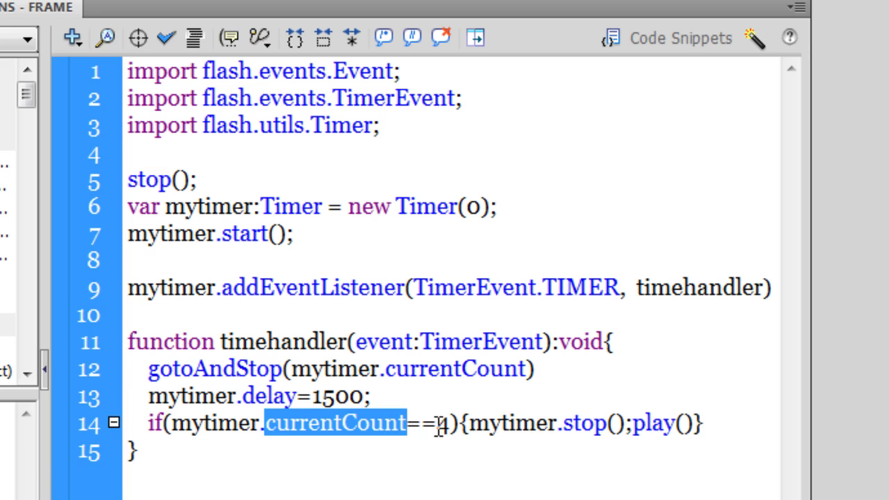
double_click(551, 423)
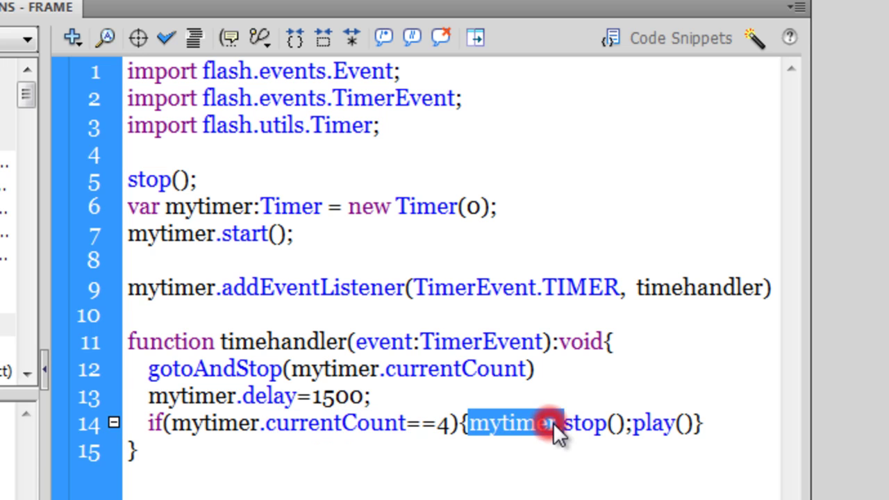
double_click(648, 423)
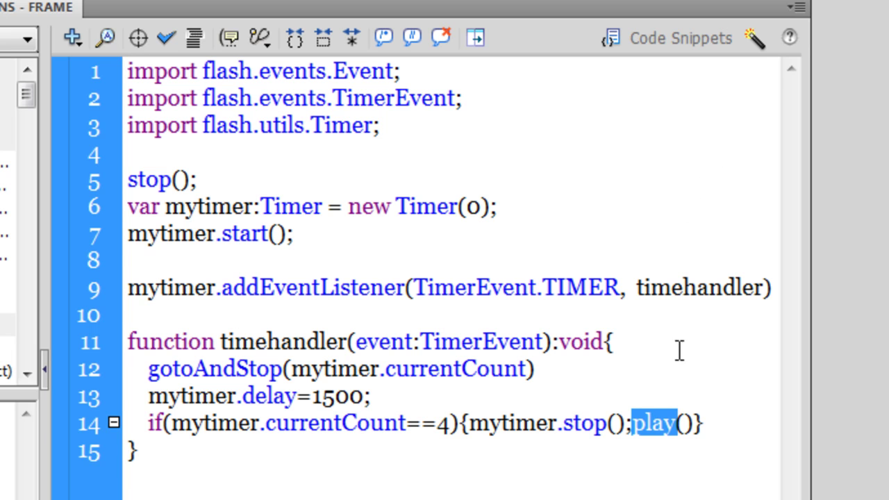
click(783, 5)
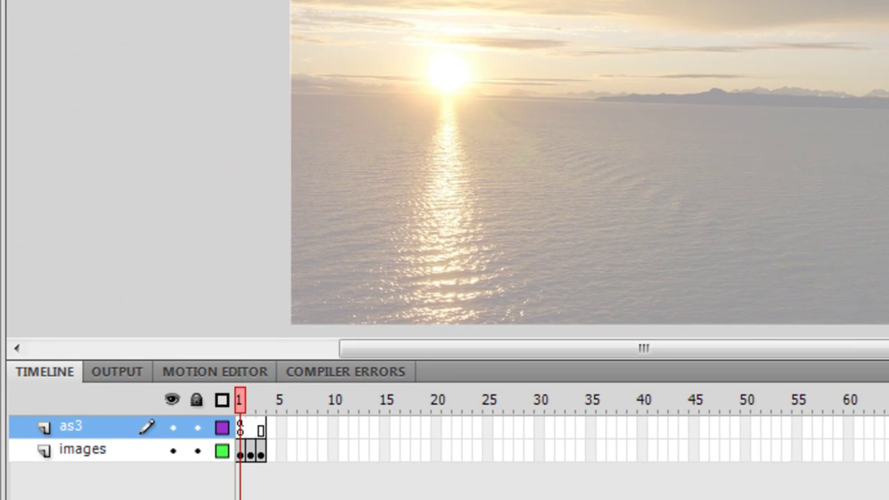
Step: Test-play the slideshow with Ctrl+Enter, then close the Untitled-3 preview
key(ctrl+Return)
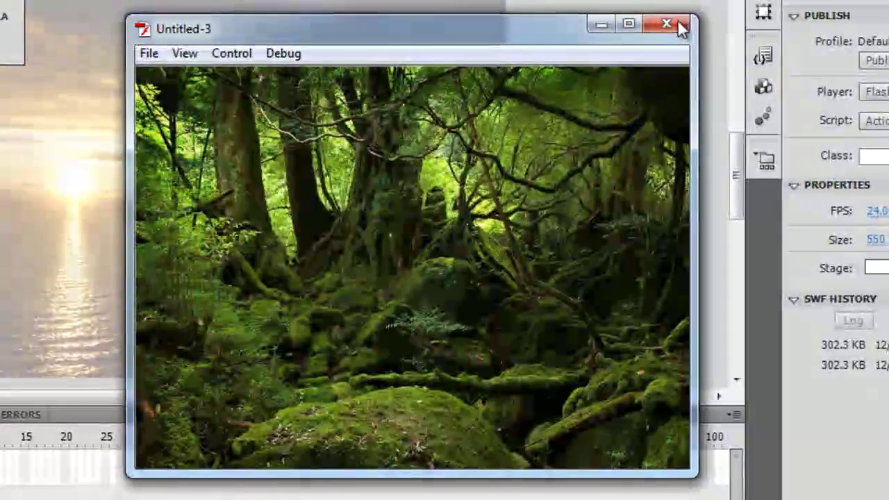
click(674, 22)
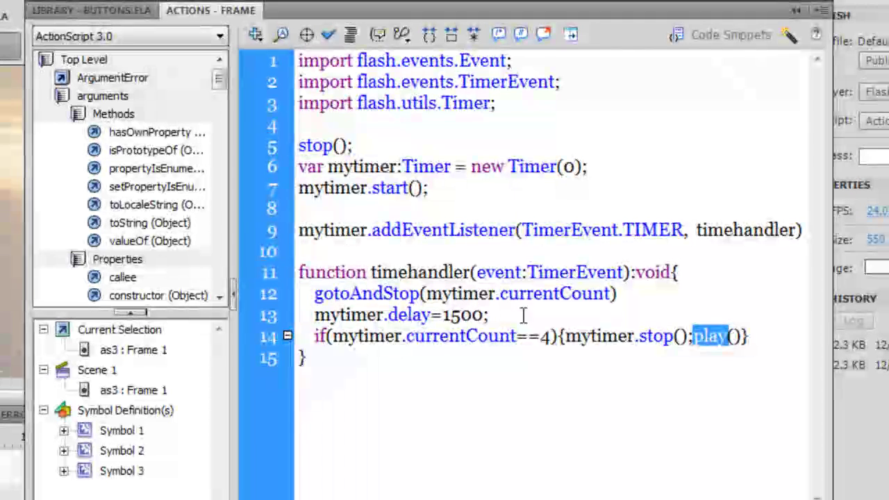
double_click(547, 336)
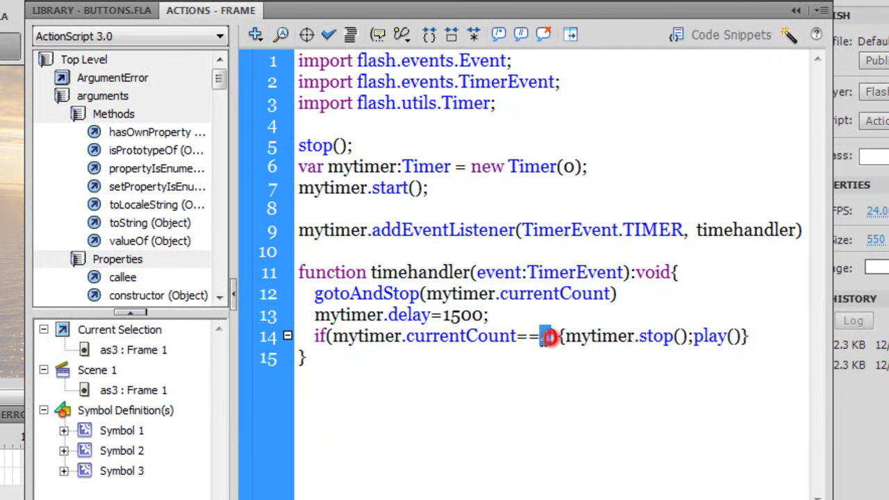
click(550, 355)
double_click(459, 314)
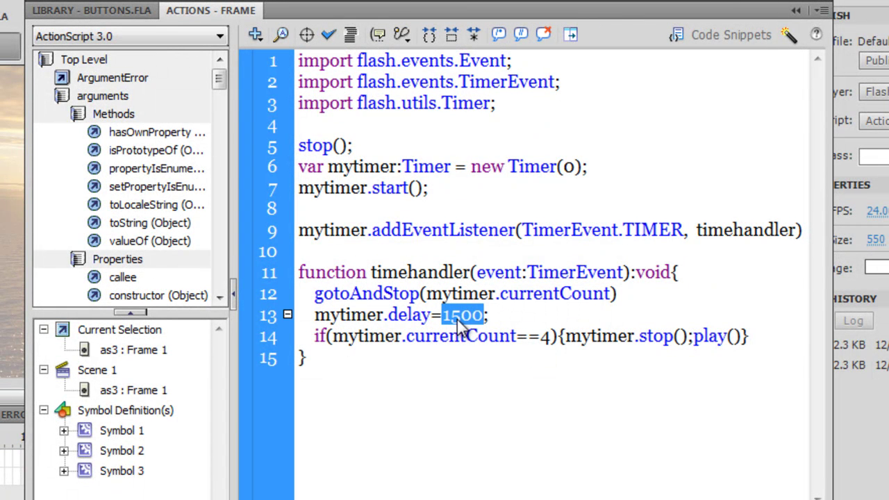